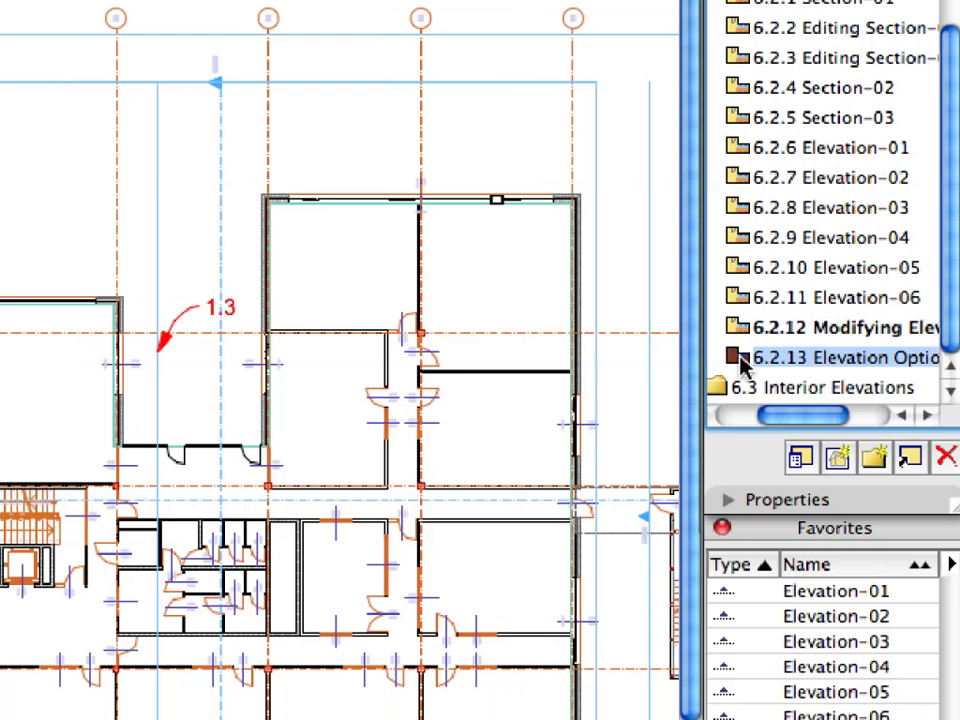
Open the E-02 North Elevation from its marker in the 6.2.13 Elevation Options view.
double_click(740, 360)
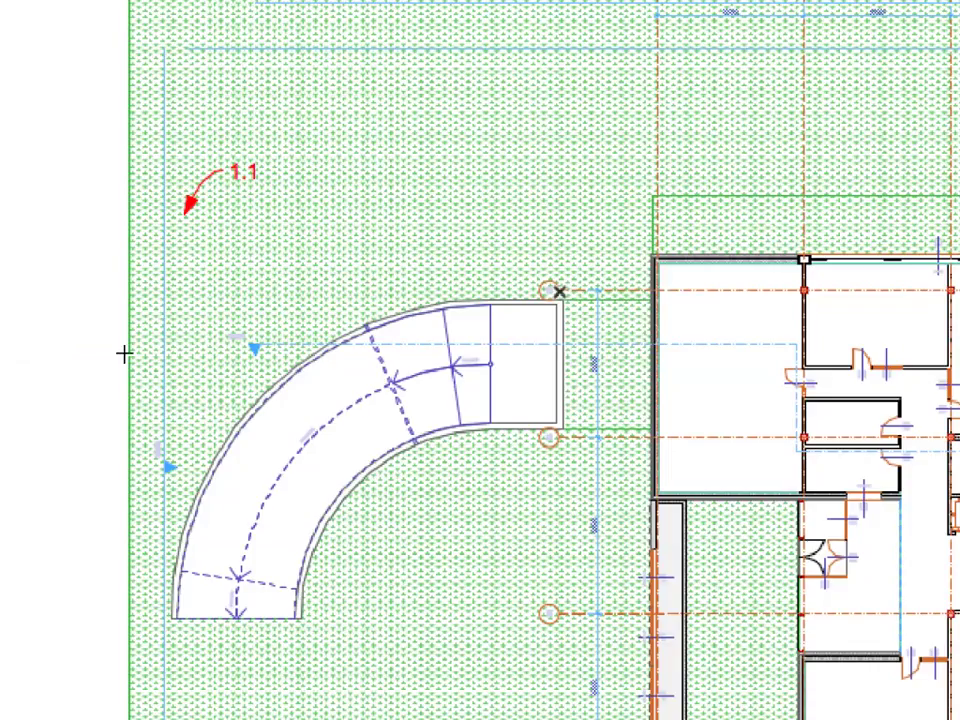
right_click(167, 259)
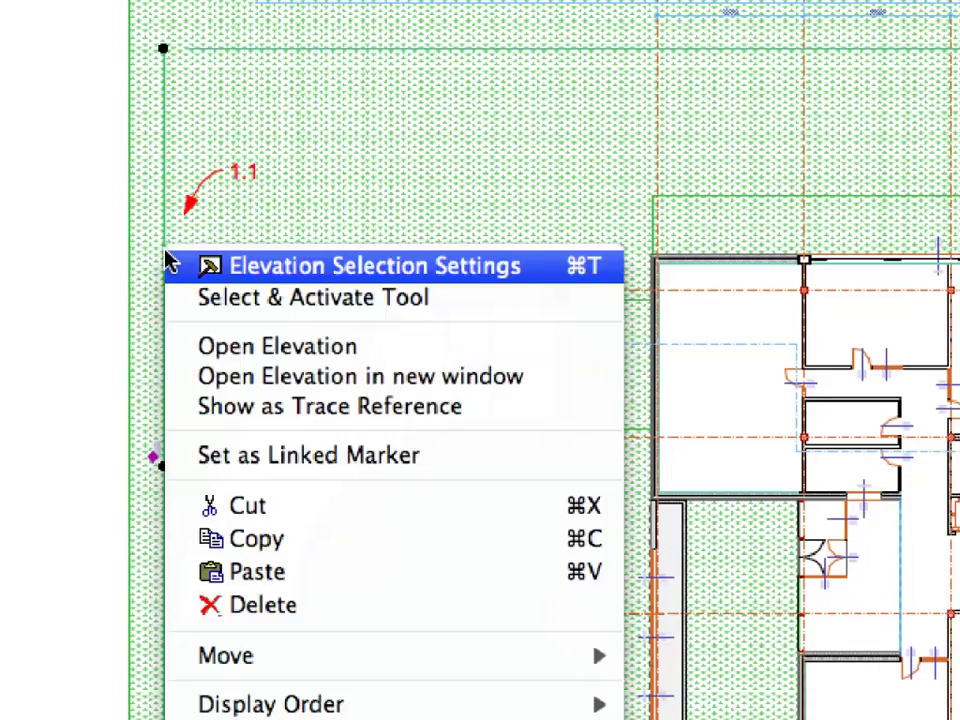
click(437, 355)
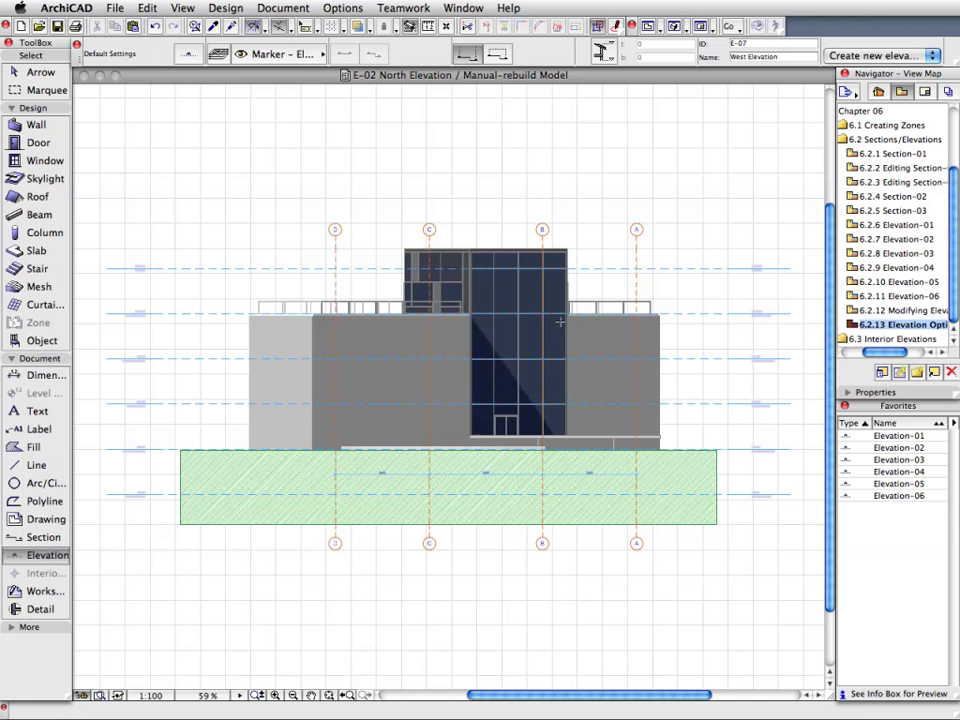
Switch off Grid Display in the North Elevation, then check the D grid bubble and refit the view.
click(182, 7)
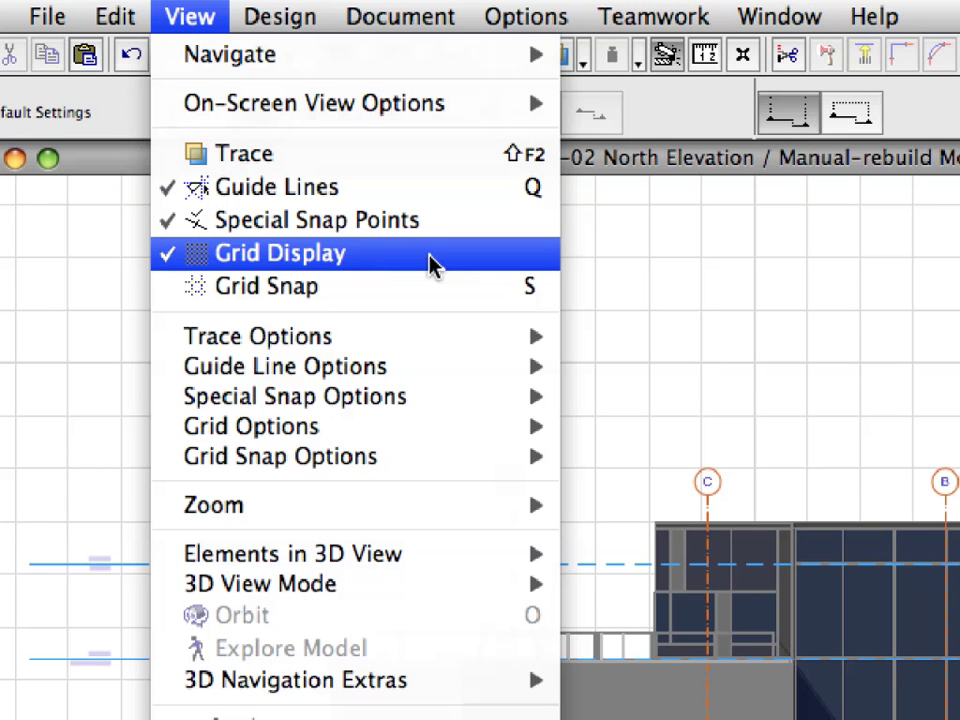
click(430, 262)
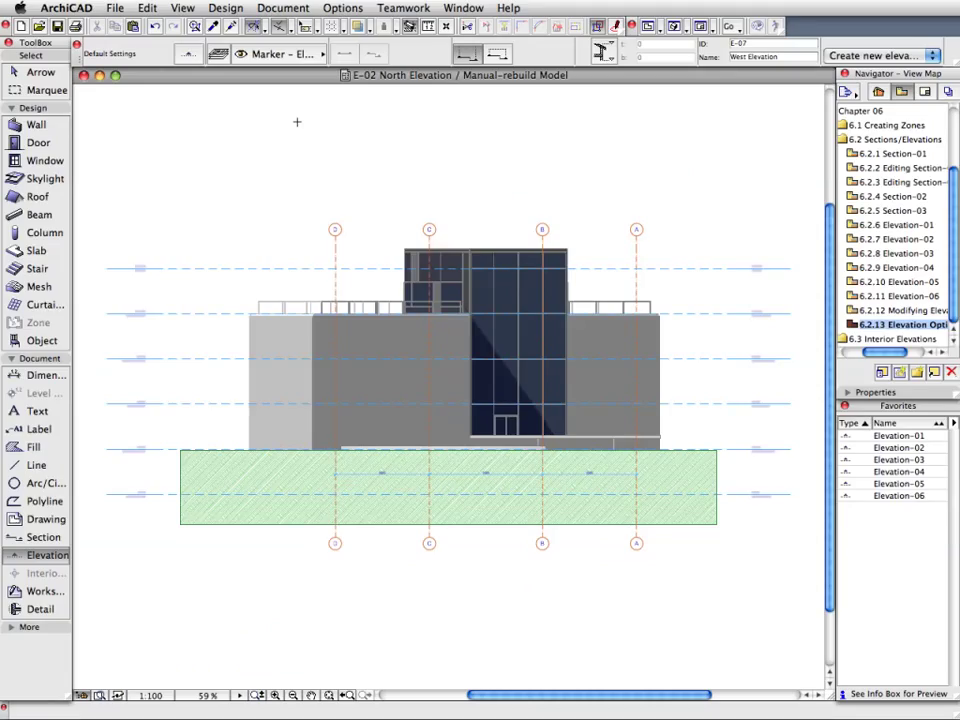
click(311, 208)
click(381, 253)
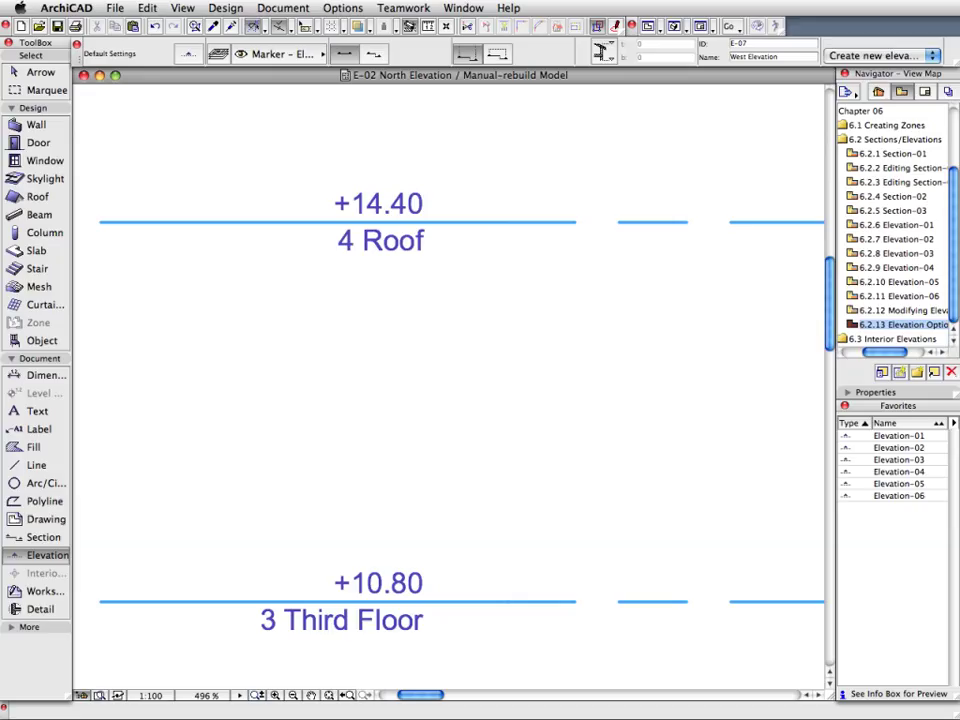
key(super+apostrophe)
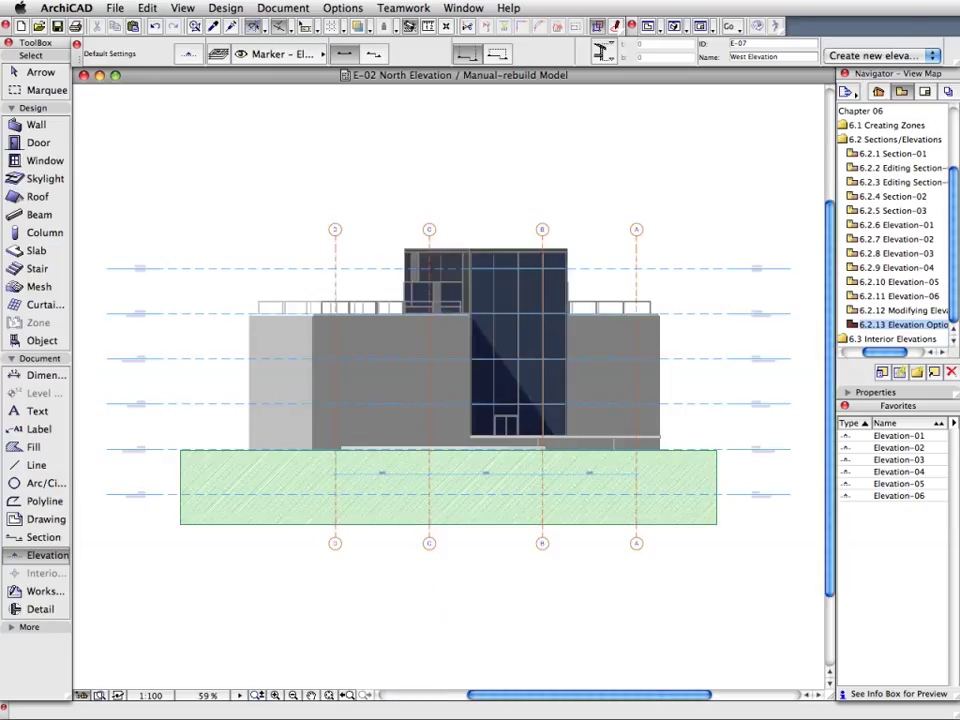
Open Elevation Settings and review the Model Display, Grid Tool and Story Levels panels.
right_click(152, 120)
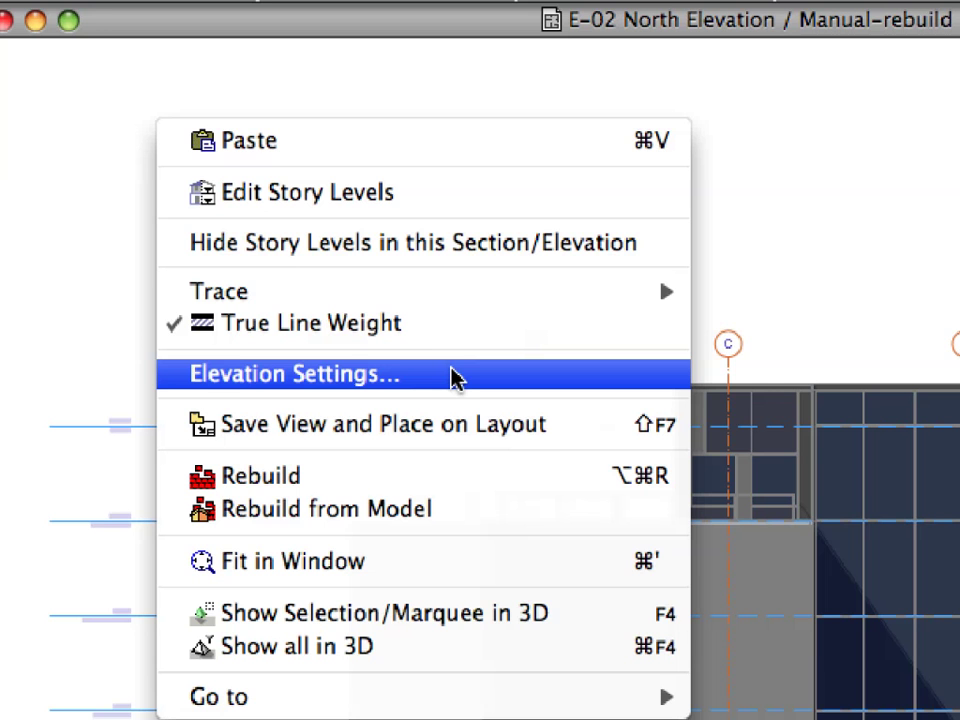
click(452, 378)
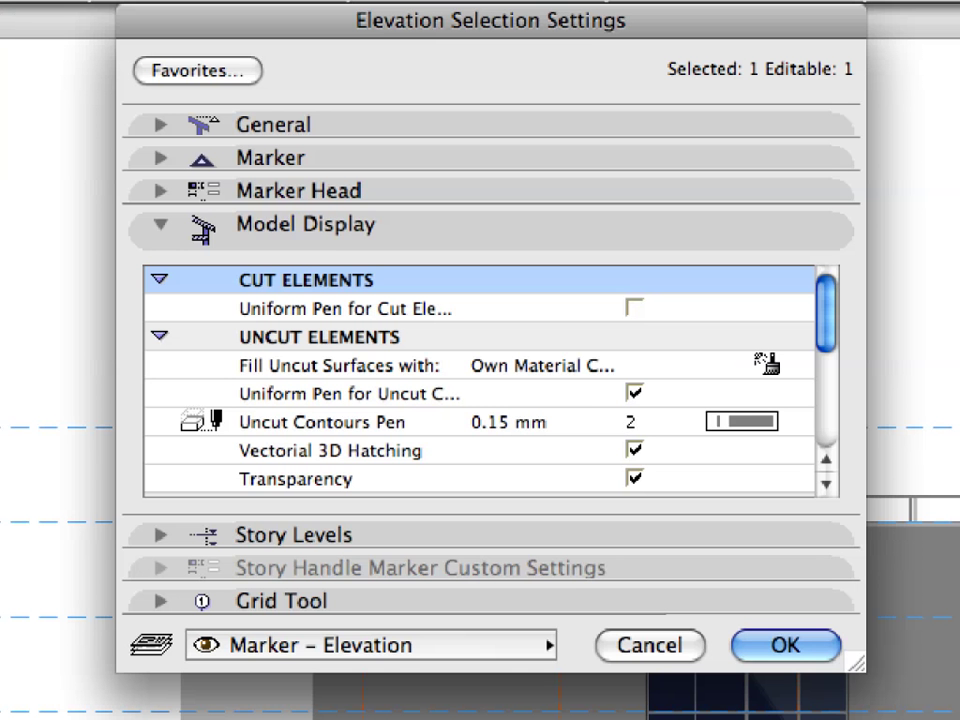
click(330, 245)
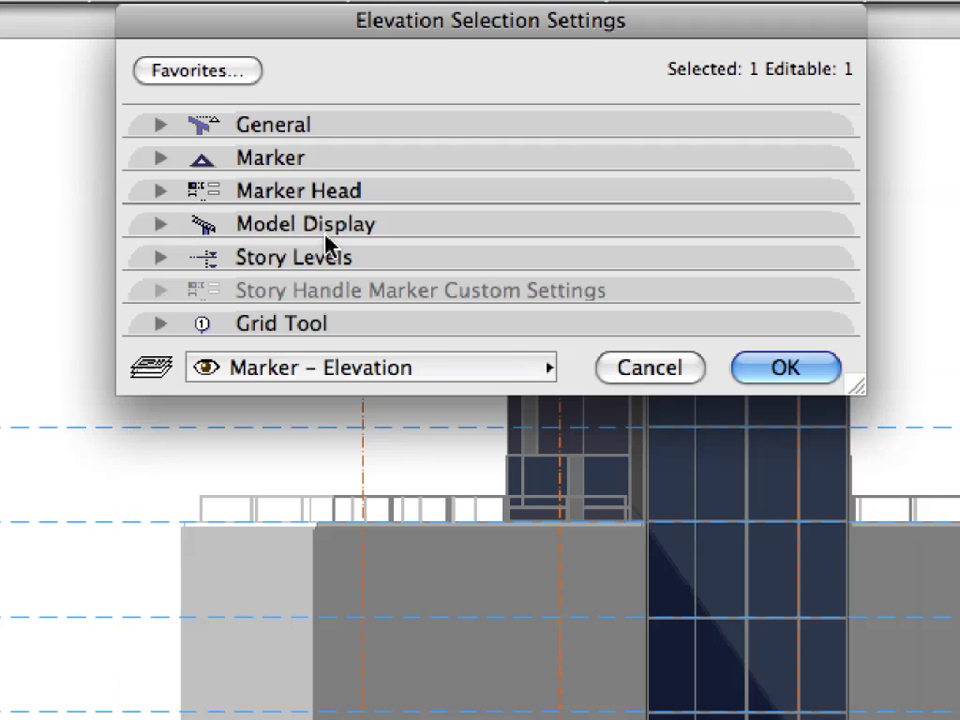
click(330, 326)
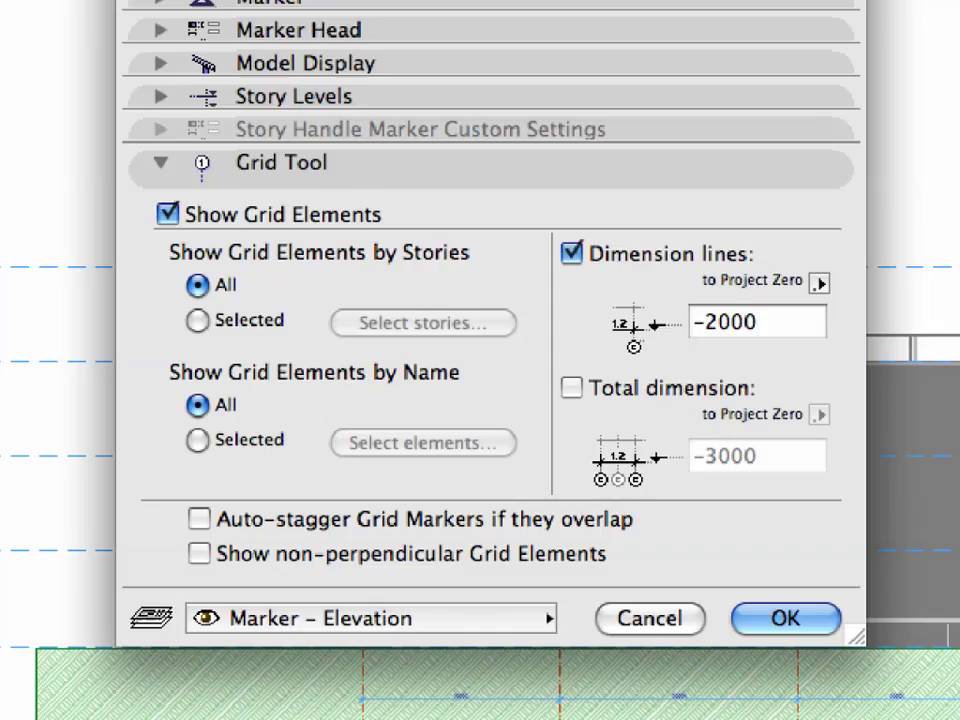
click(435, 176)
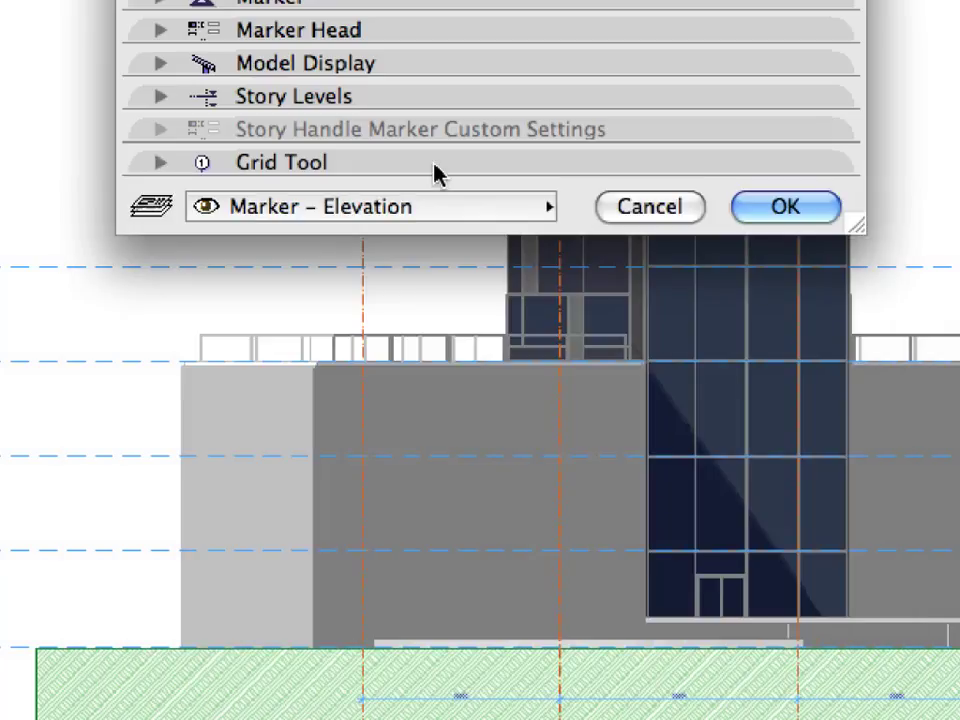
click(435, 100)
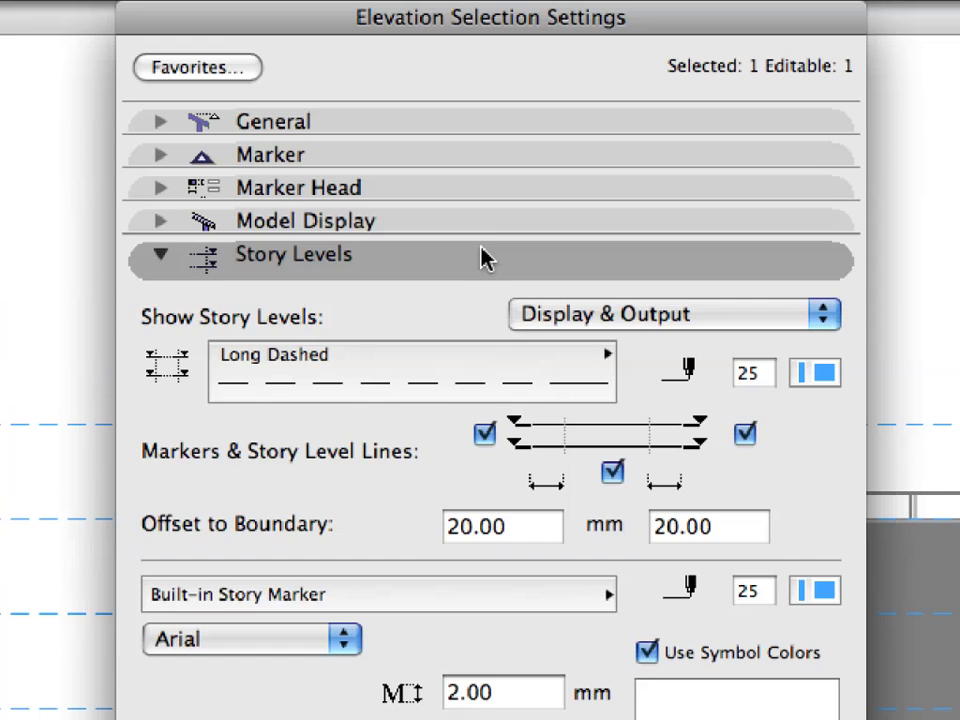
click(482, 256)
Set Fill Uncut Surfaces to Uniform pencolor using red pen 108, and confirm with OK.
click(482, 222)
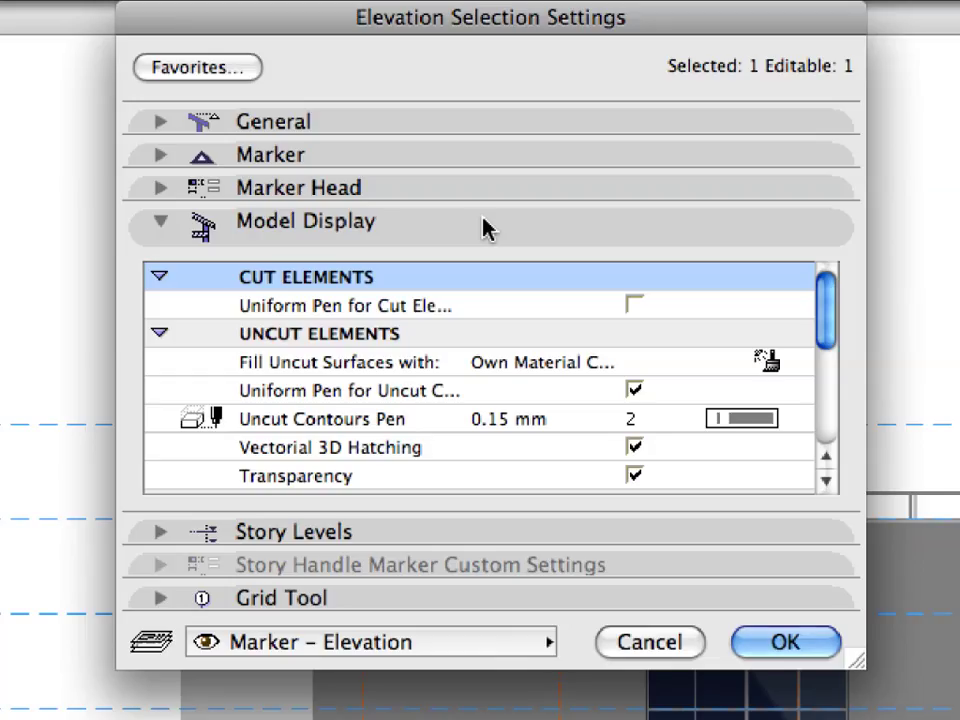
click(478, 362)
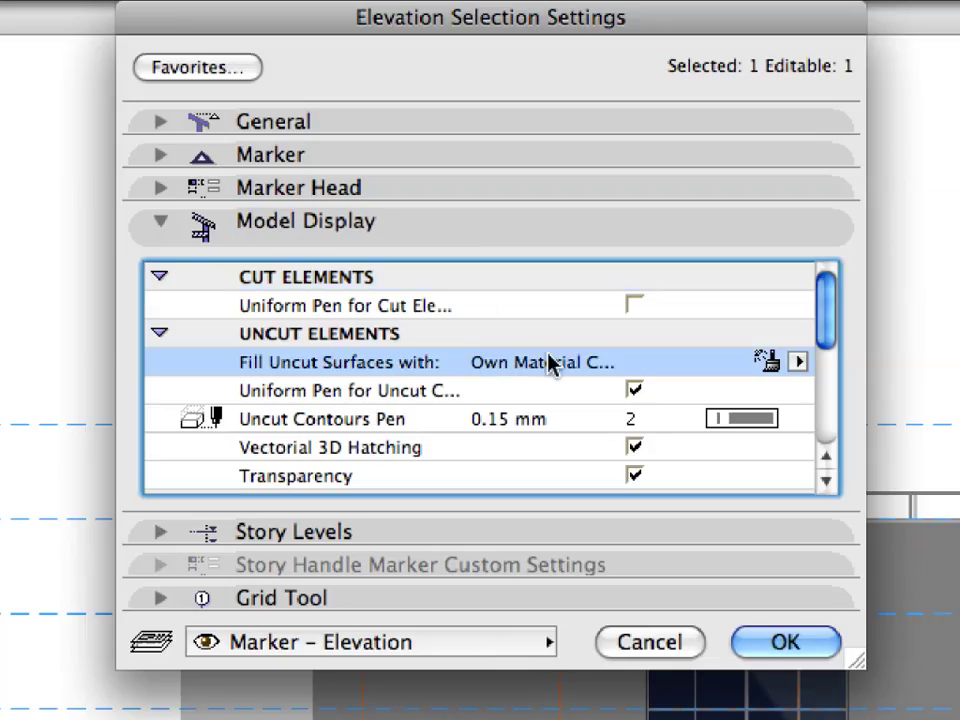
click(798, 365)
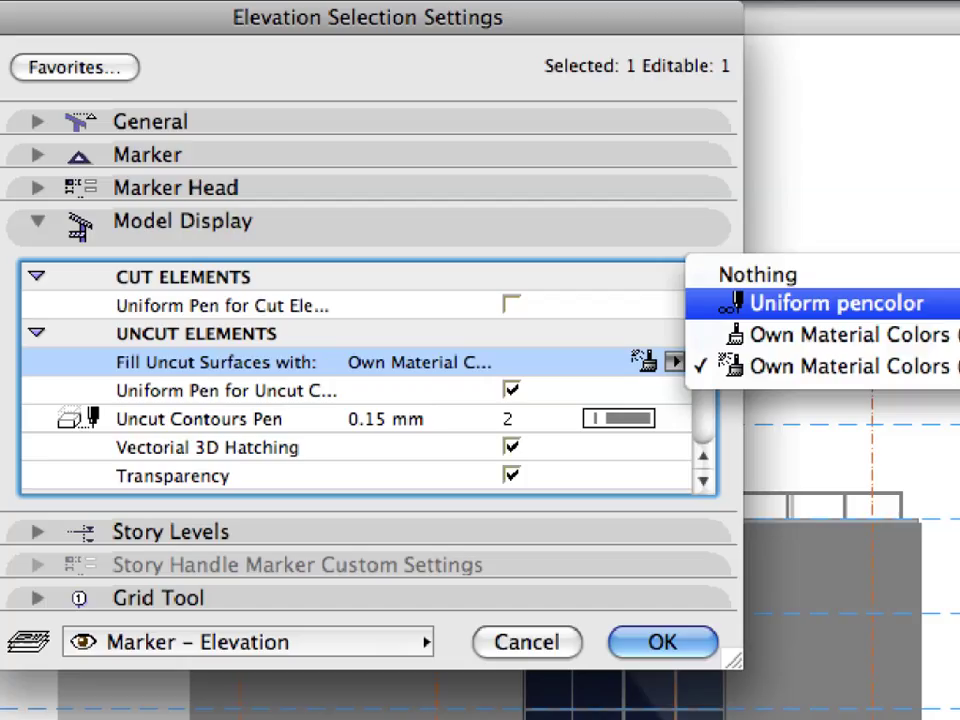
click(820, 303)
click(640, 392)
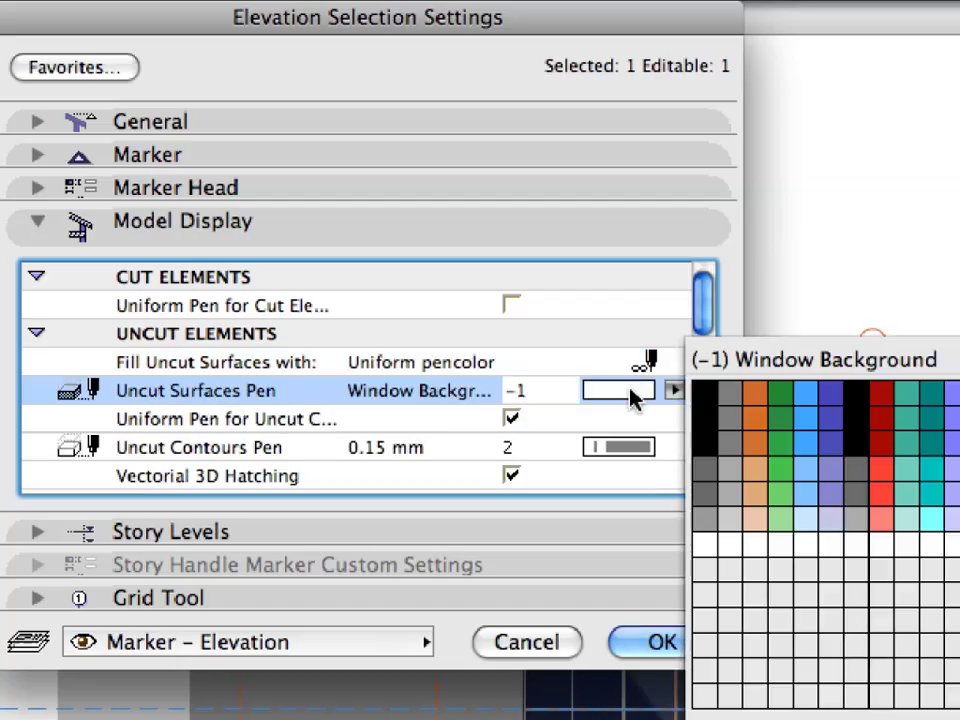
click(728, 420)
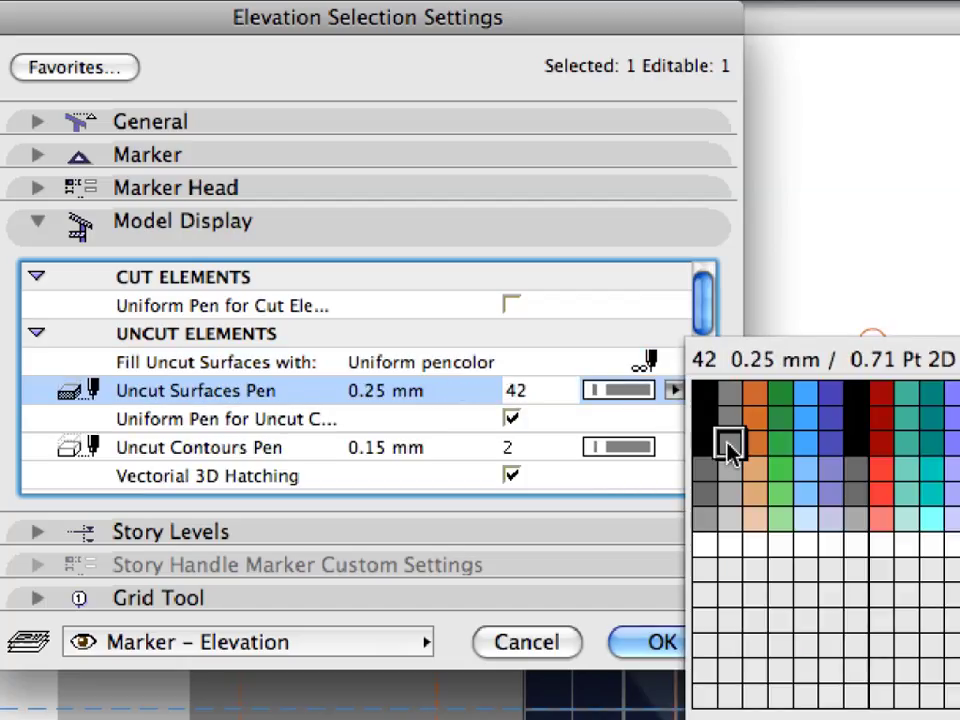
click(876, 522)
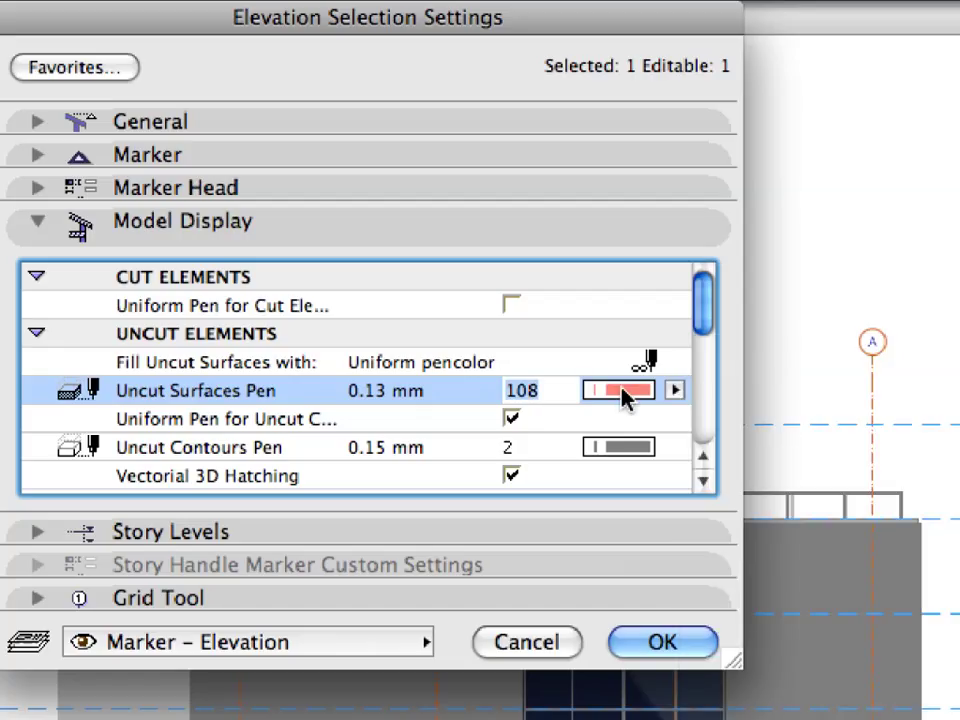
click(698, 646)
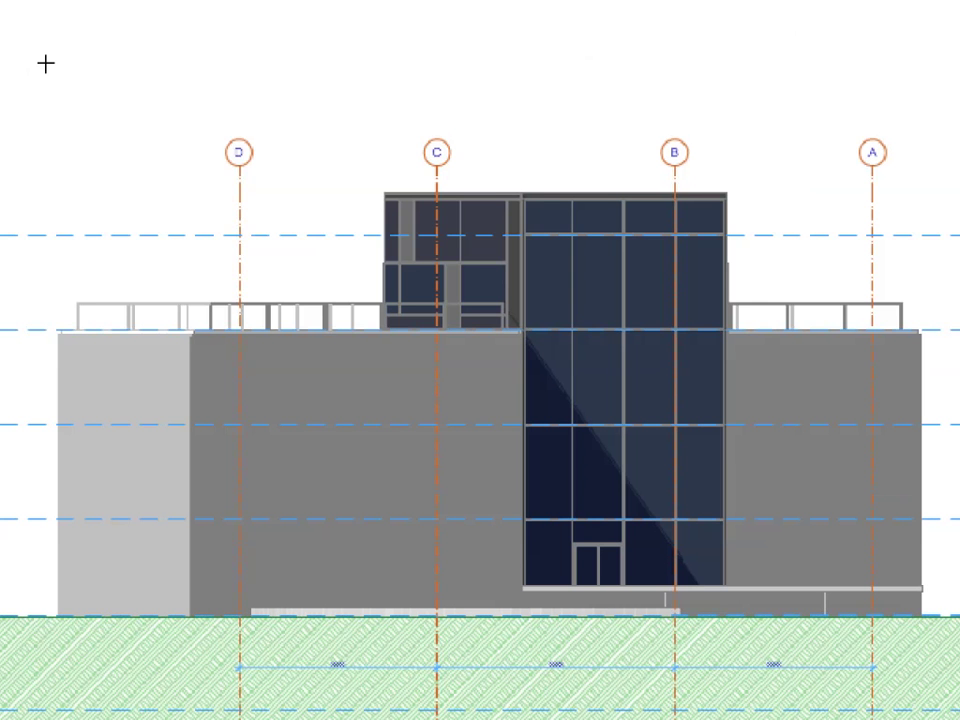
Rebuild the North Elevation from the model so glazed volumes show the red fill.
right_click(46, 64)
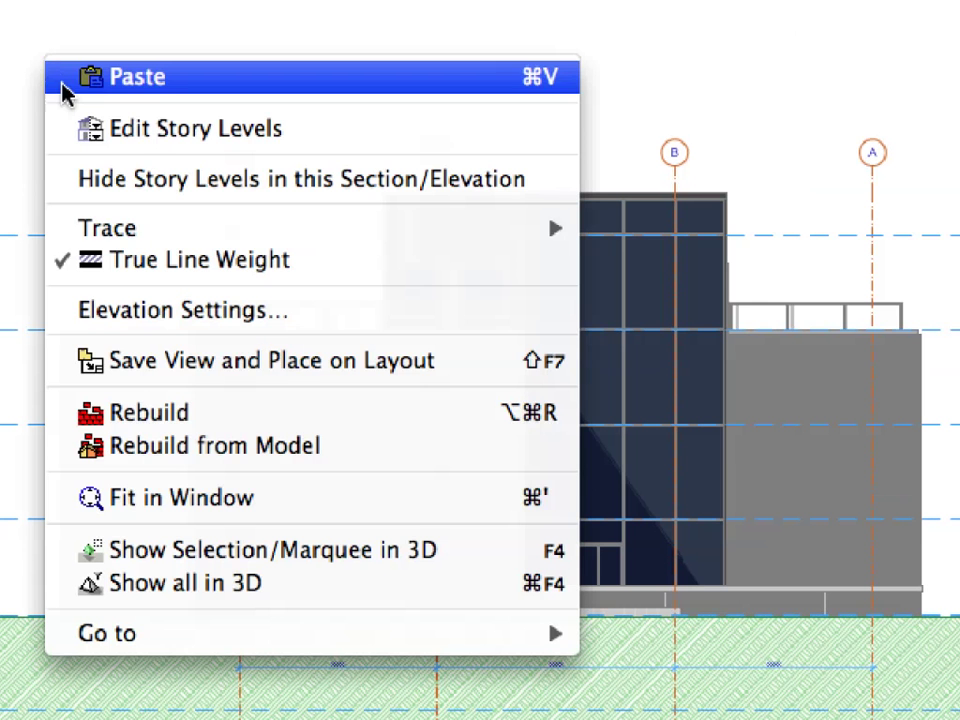
click(355, 452)
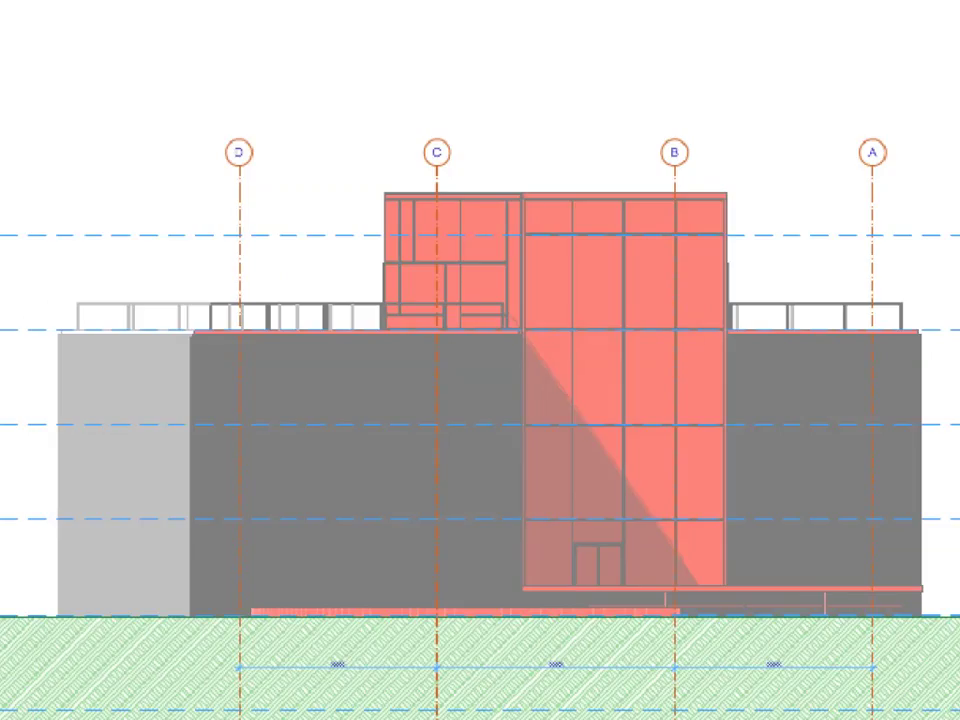
In Elevation Settings, change Fill Uncut Surfaces to shaded material colours and confirm.
right_click(15, 25)
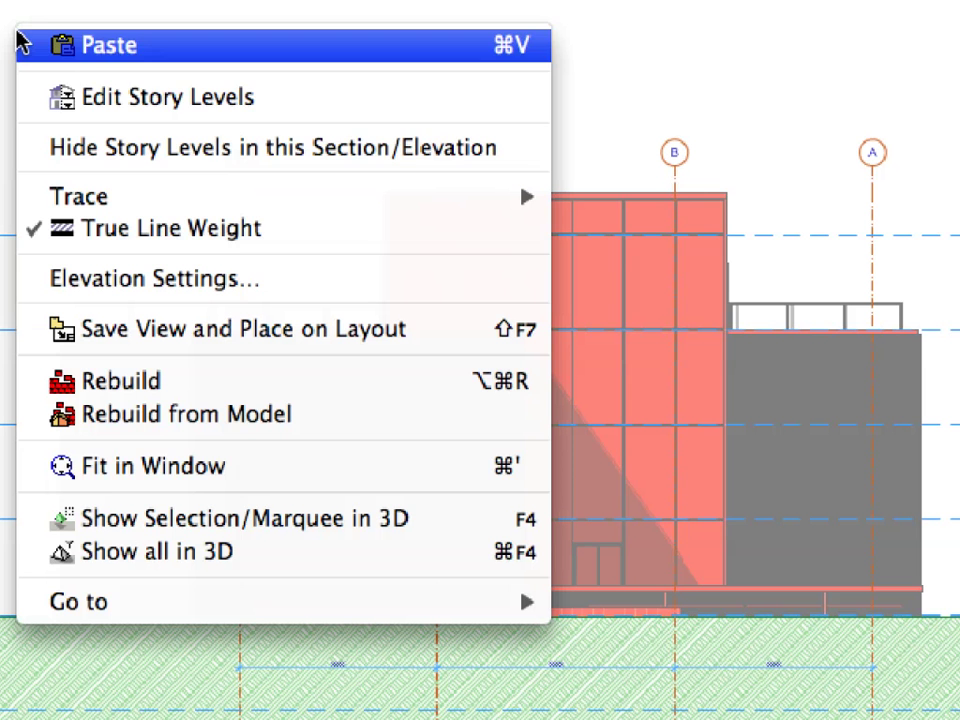
click(378, 288)
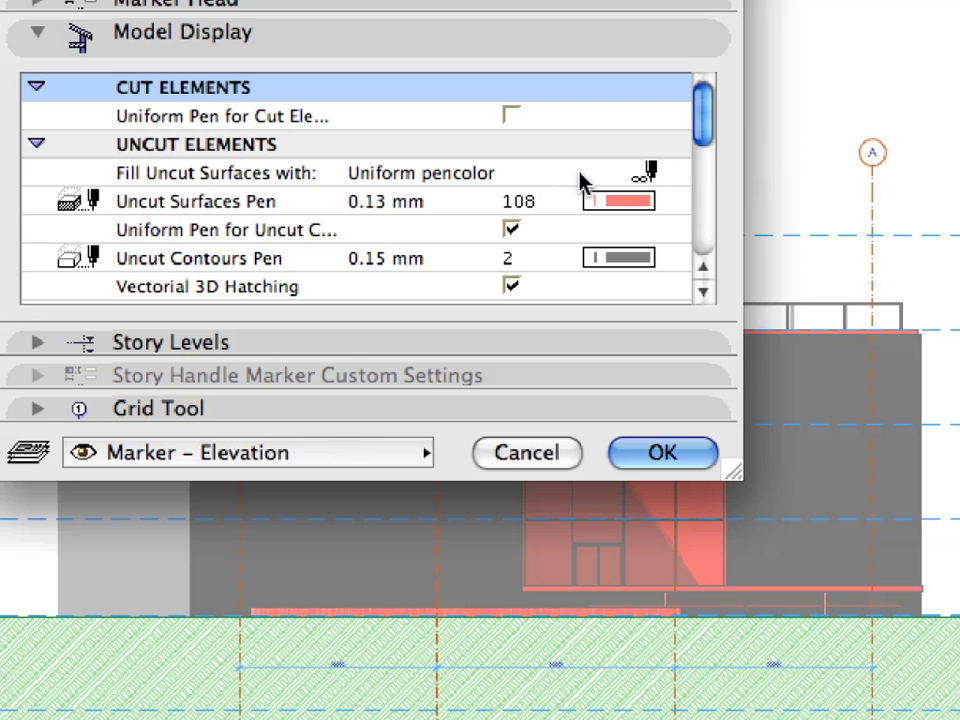
click(580, 182)
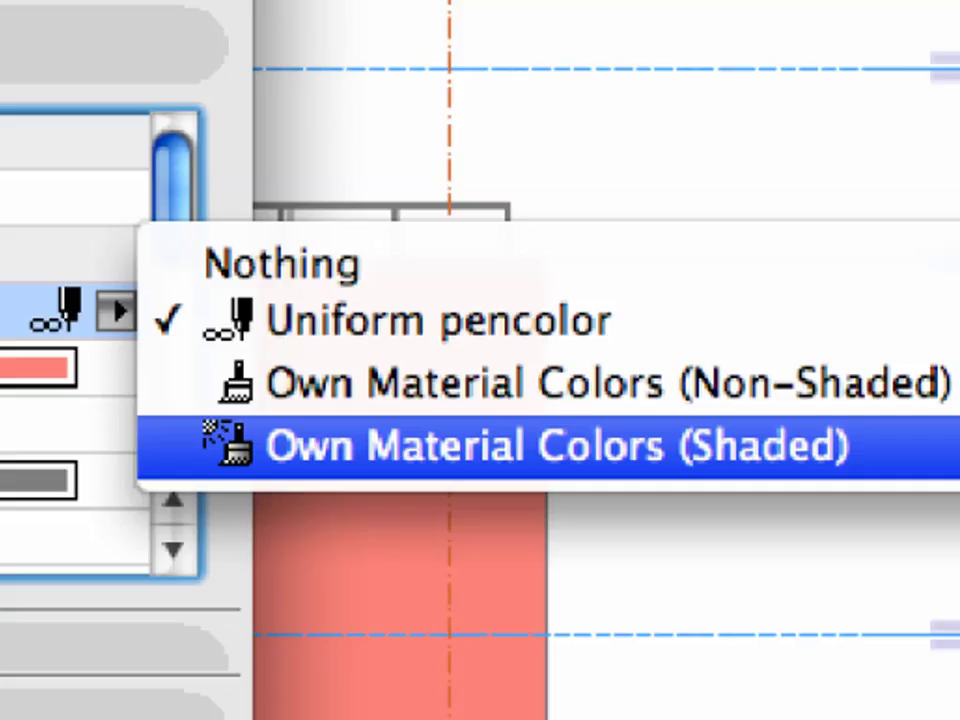
click(560, 446)
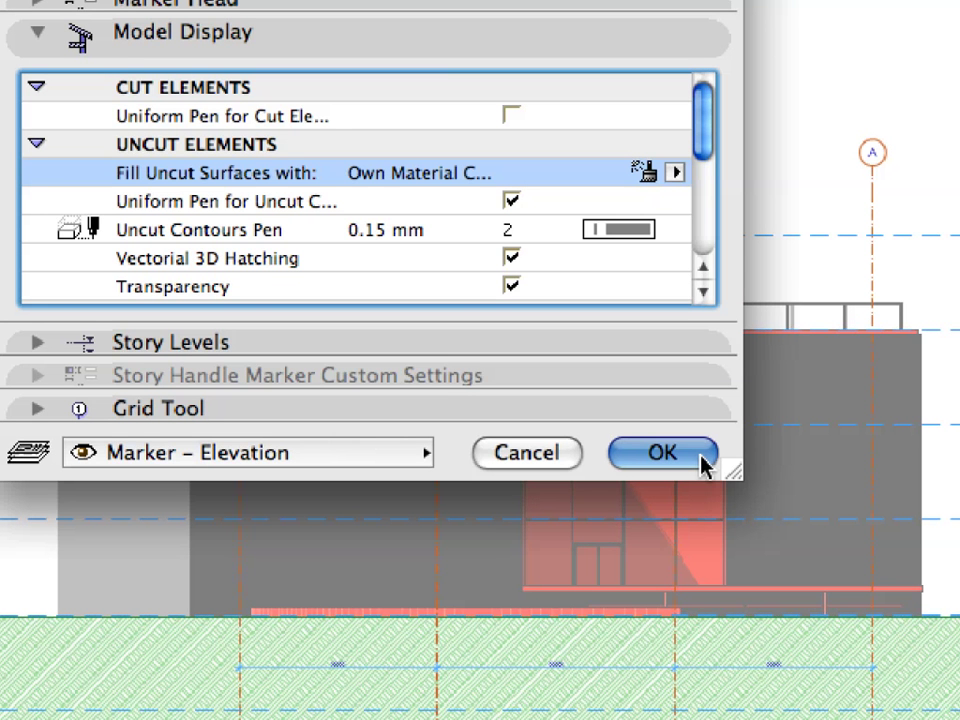
click(700, 462)
Rebuild the elevation from the model to show brick walls and dark glazing.
right_click(31, 200)
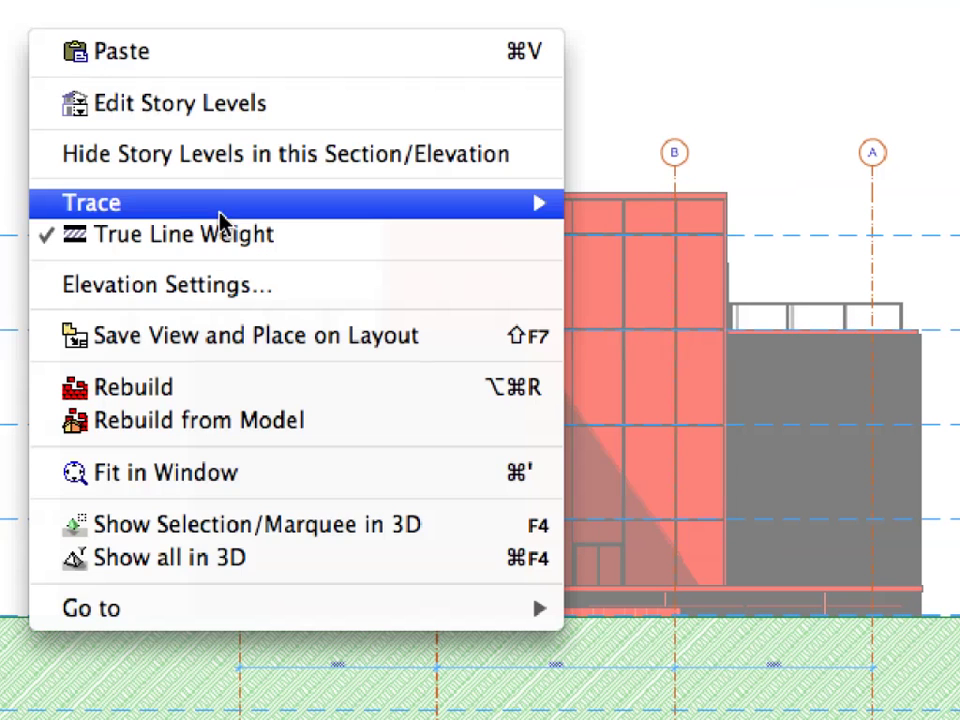
click(358, 424)
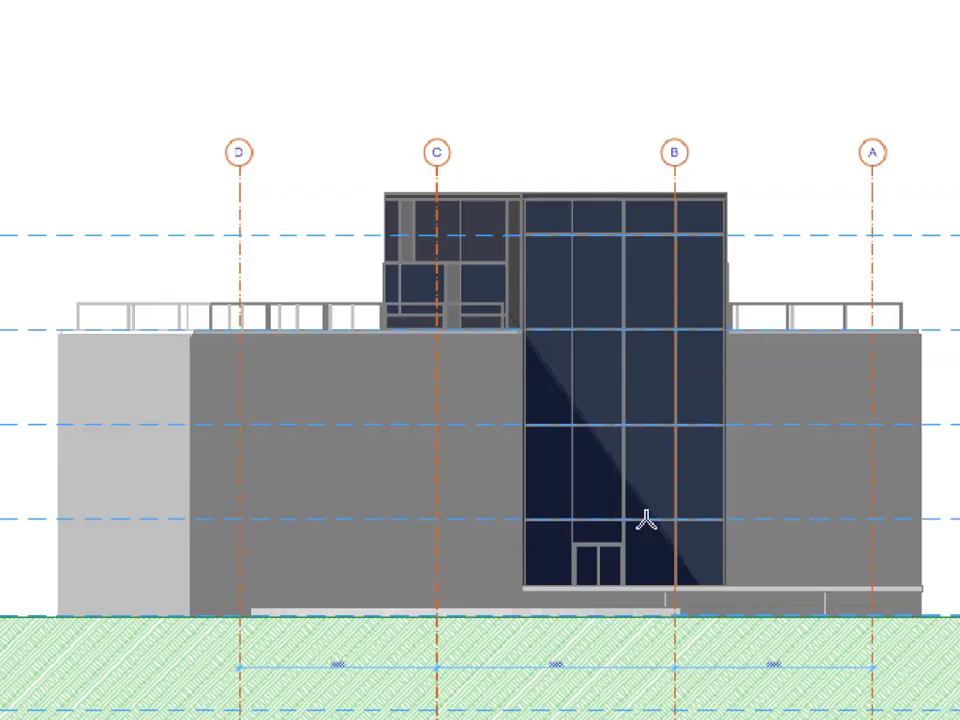
scroll(643, 514, up, 3)
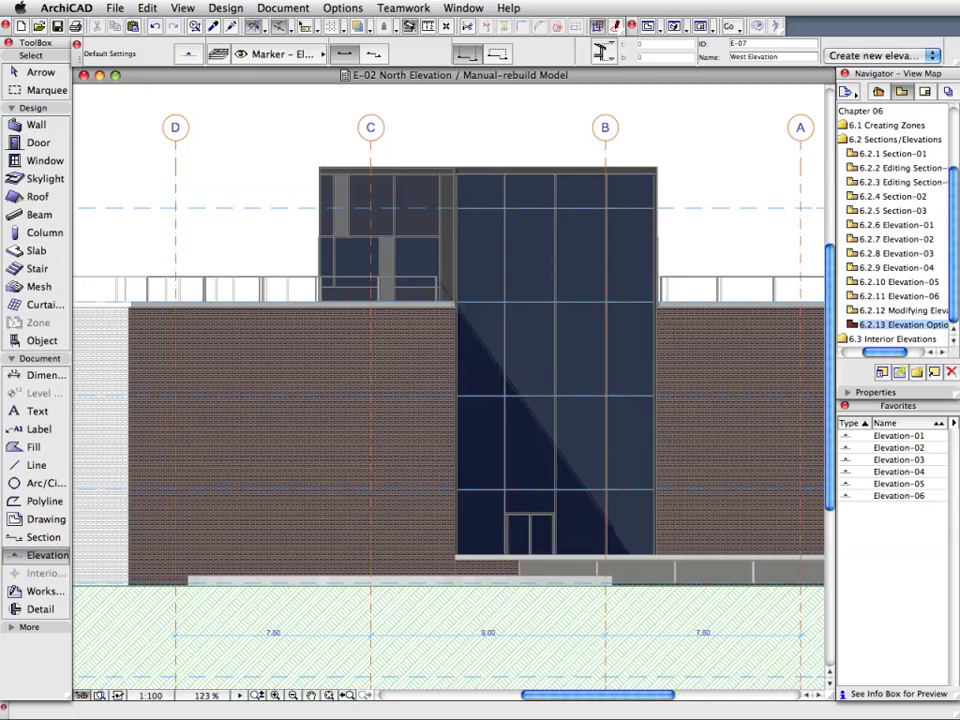
Go from the elevation to the Ground Floor plan and deselect the elevation line.
right_click(204, 157)
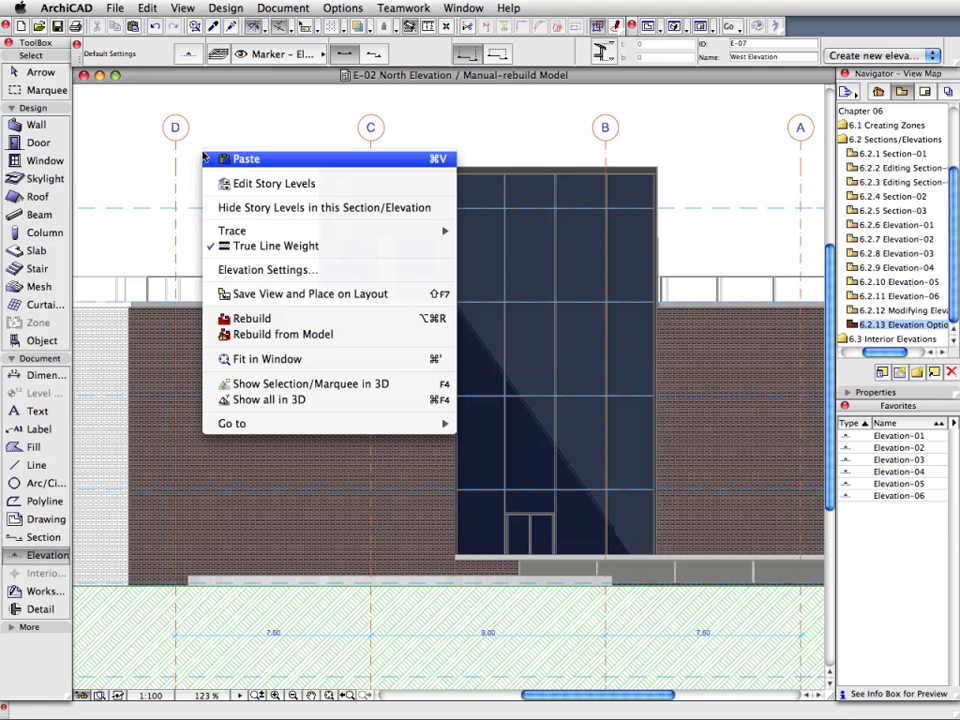
mouse_move(428, 422)
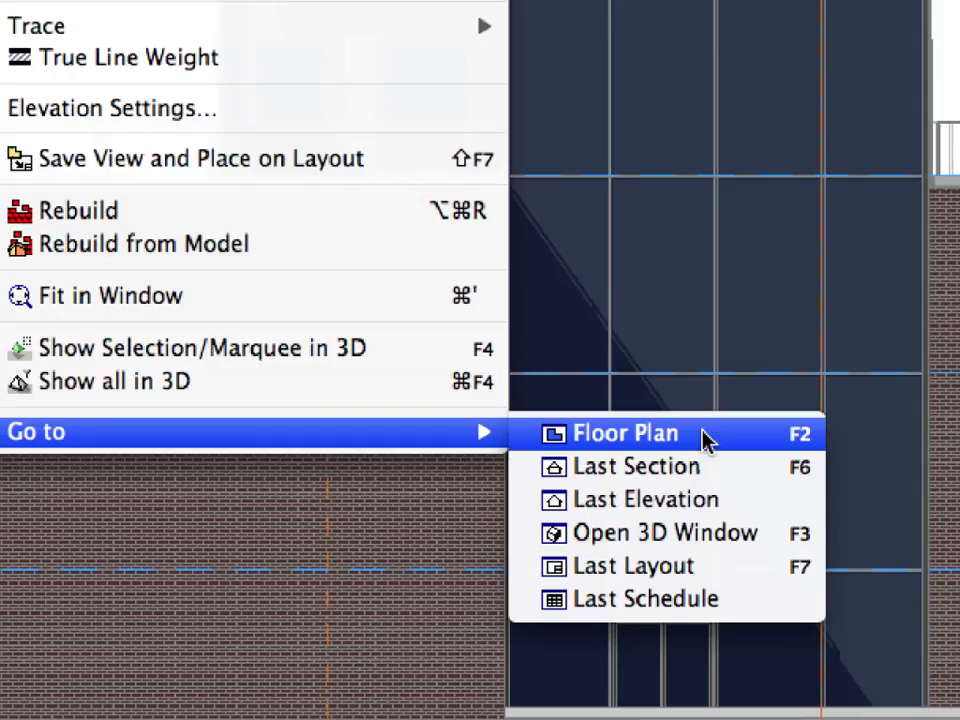
click(640, 434)
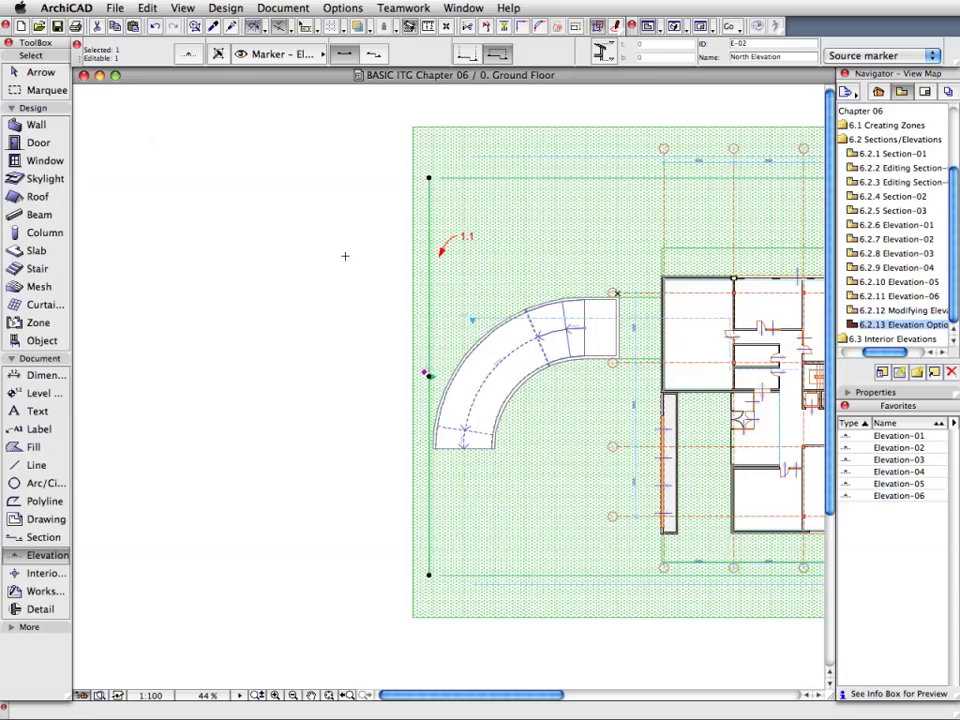
key(Escape)
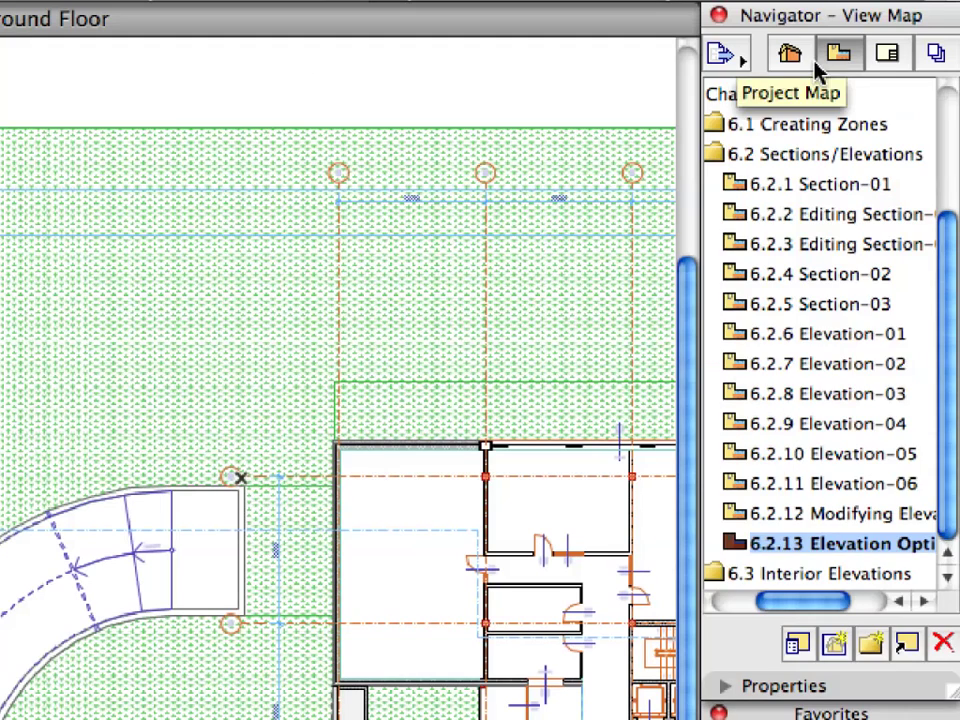
In the Navigator's Project Map, expand Sections and bring up actions for S-02 Cross Section.
click(816, 63)
click(717, 333)
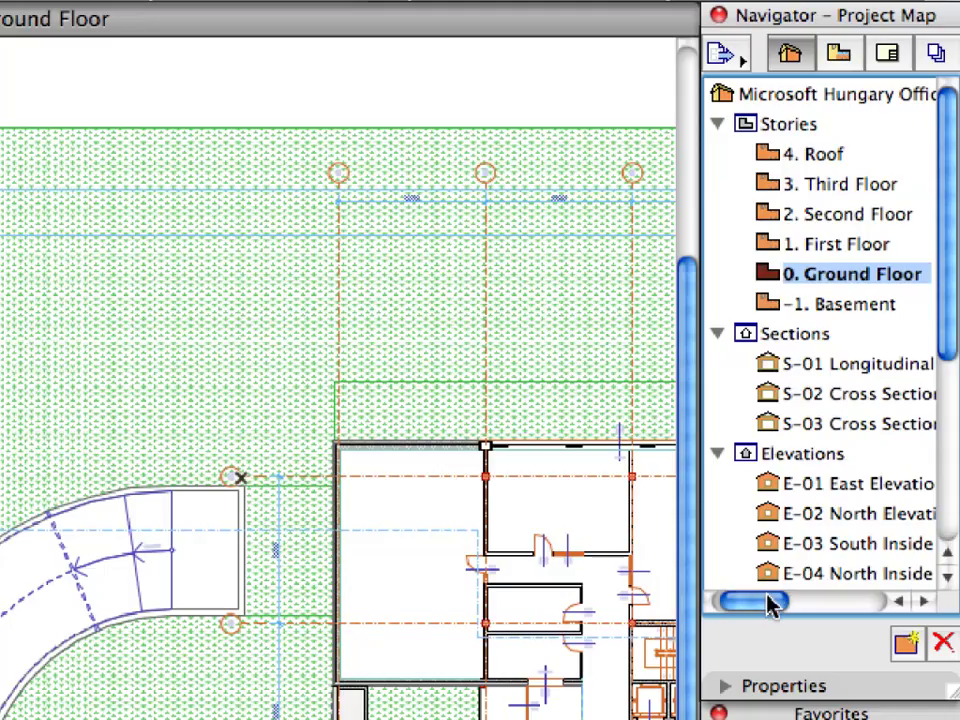
drag(770, 605, 782, 606)
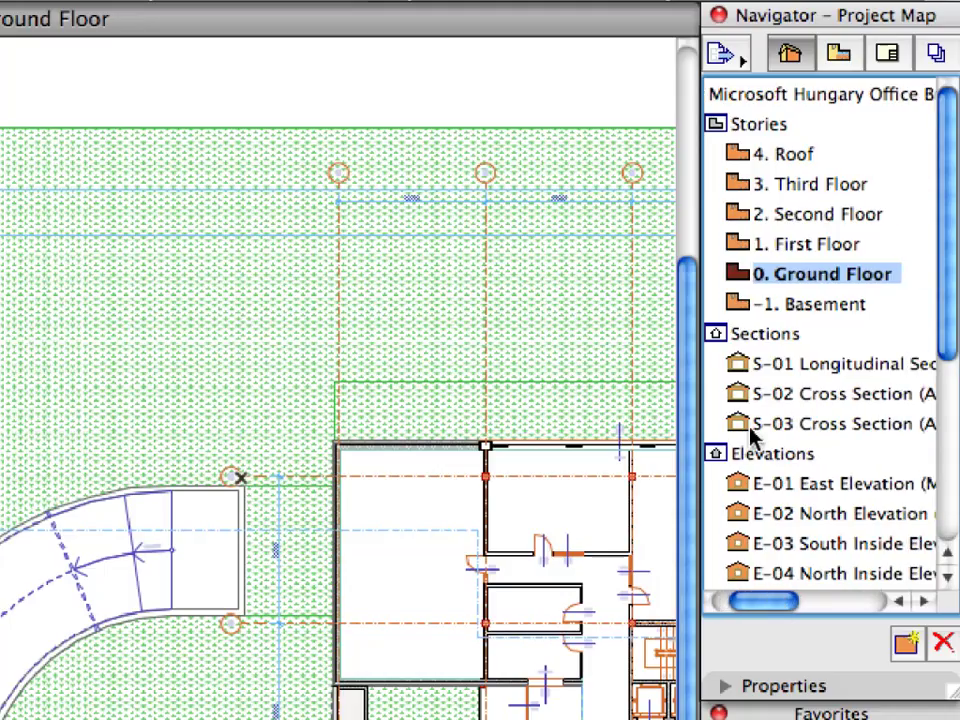
click(737, 393)
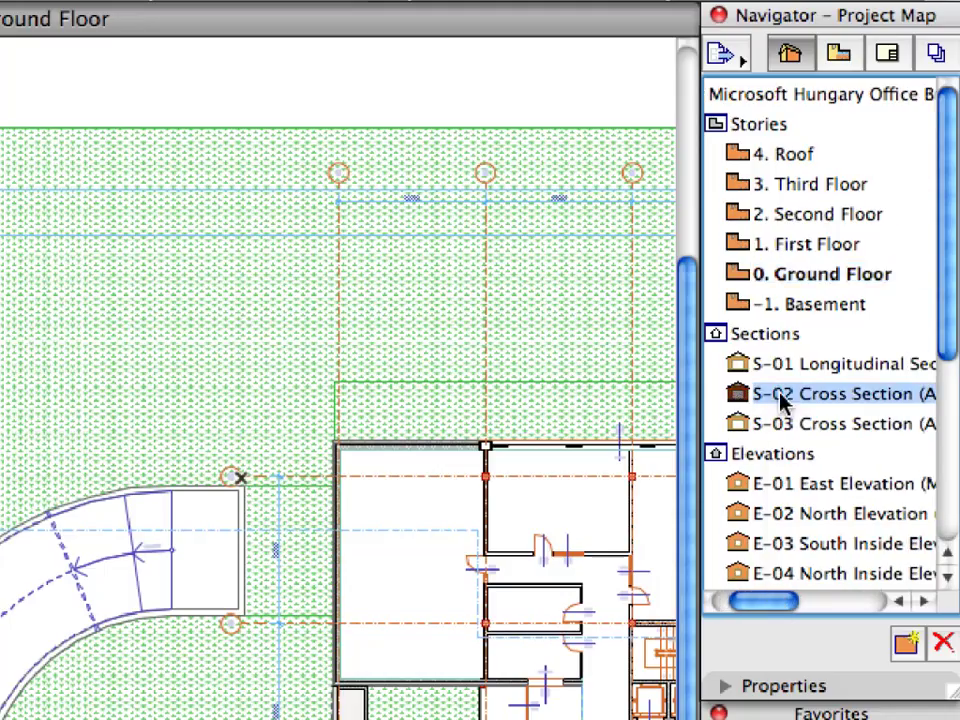
right_click(781, 397)
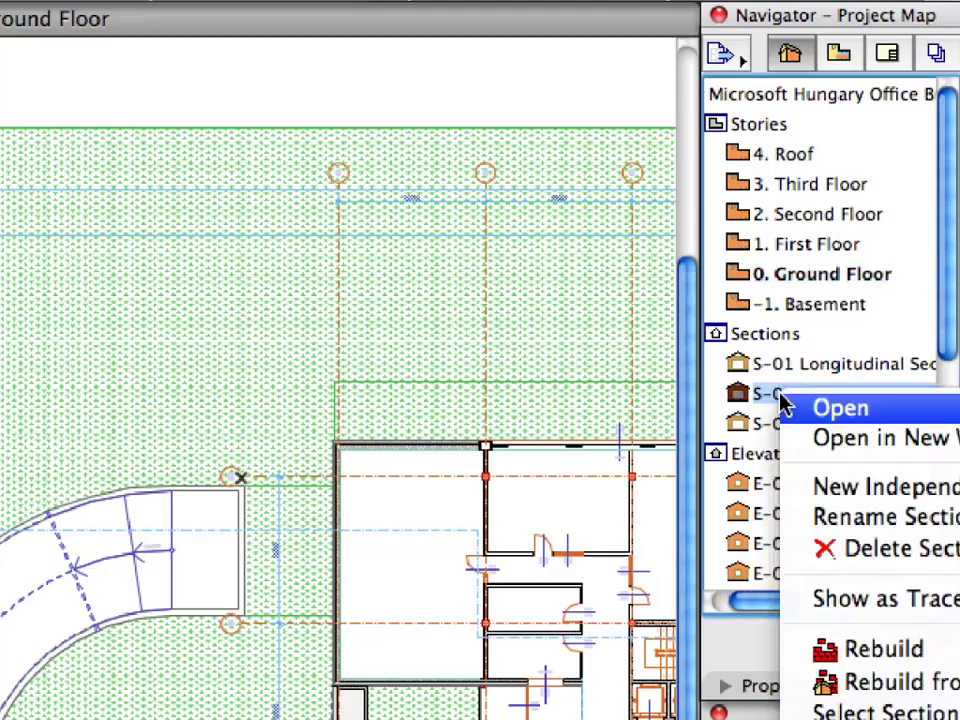
Open the S-02 Cross Section view and switch off its Grid Display.
click(924, 418)
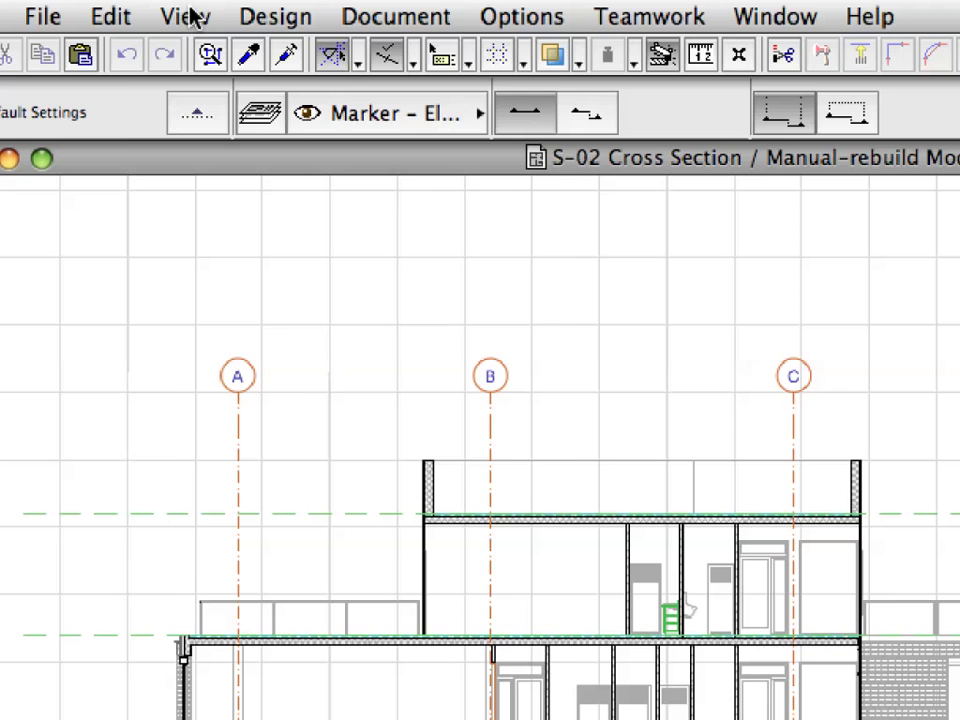
click(182, 7)
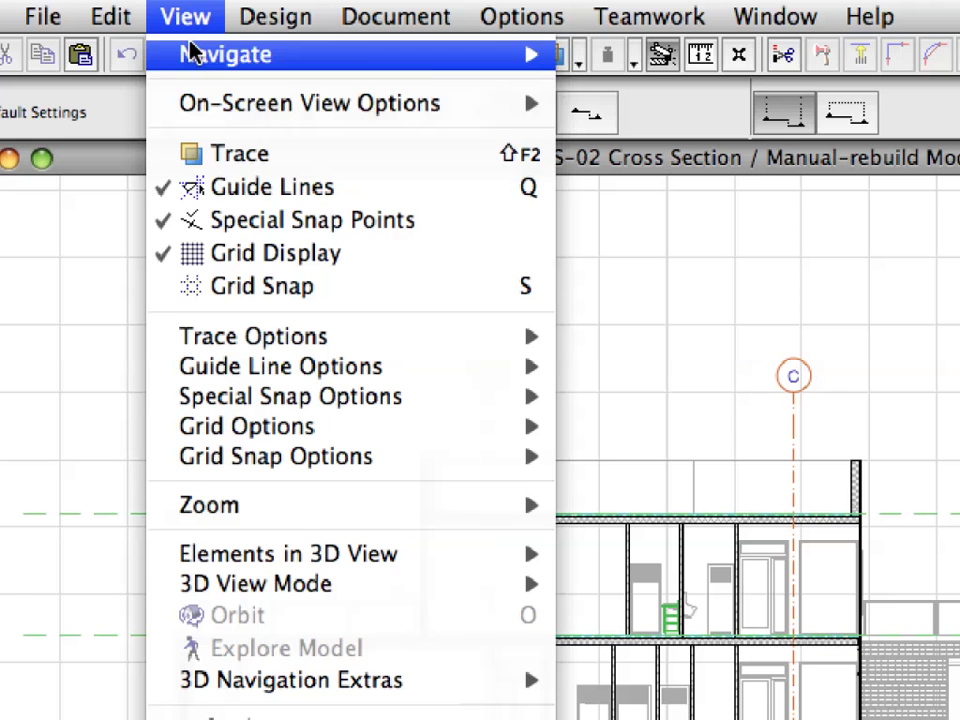
click(404, 261)
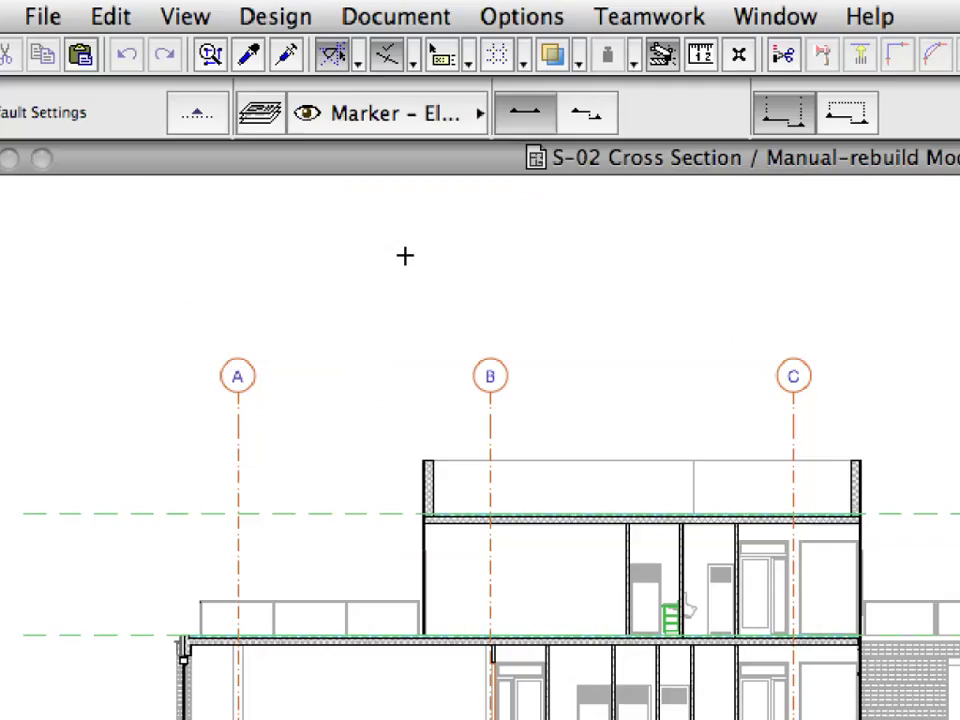
click(305, 18)
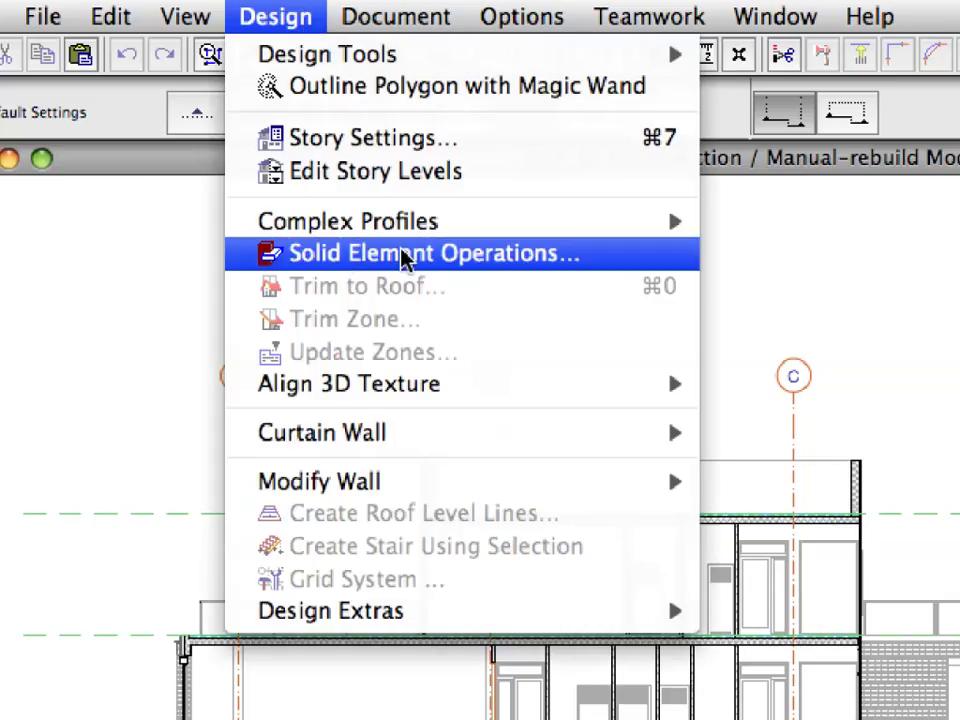
Open the Solid Element Operations palette, dock it beside the Navigator, and zoom in on the slab.
click(612, 264)
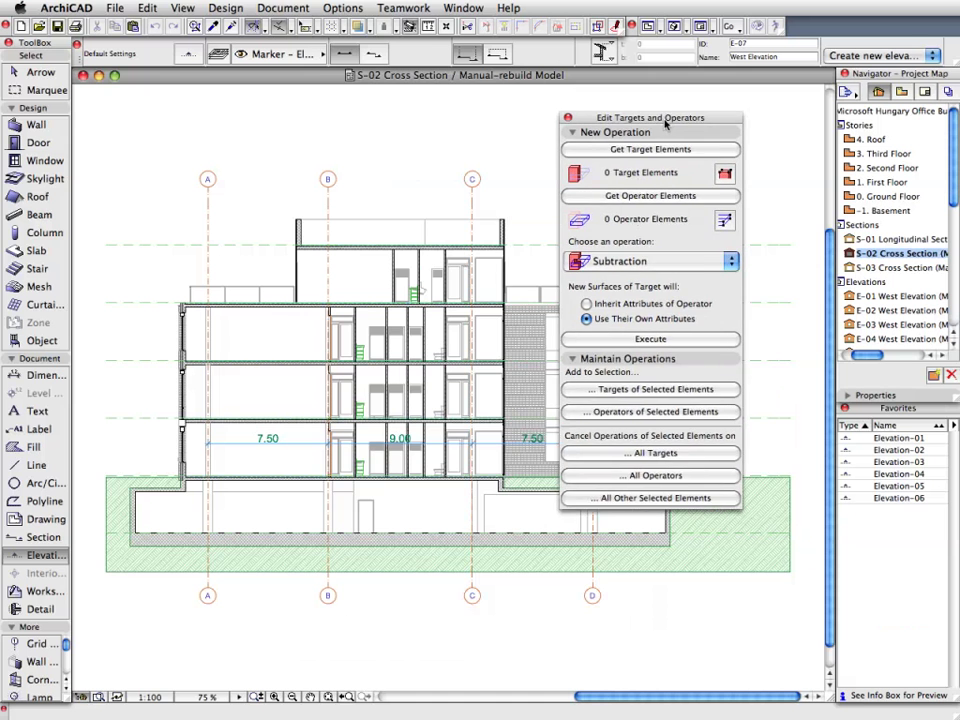
drag(665, 123, 753, 85)
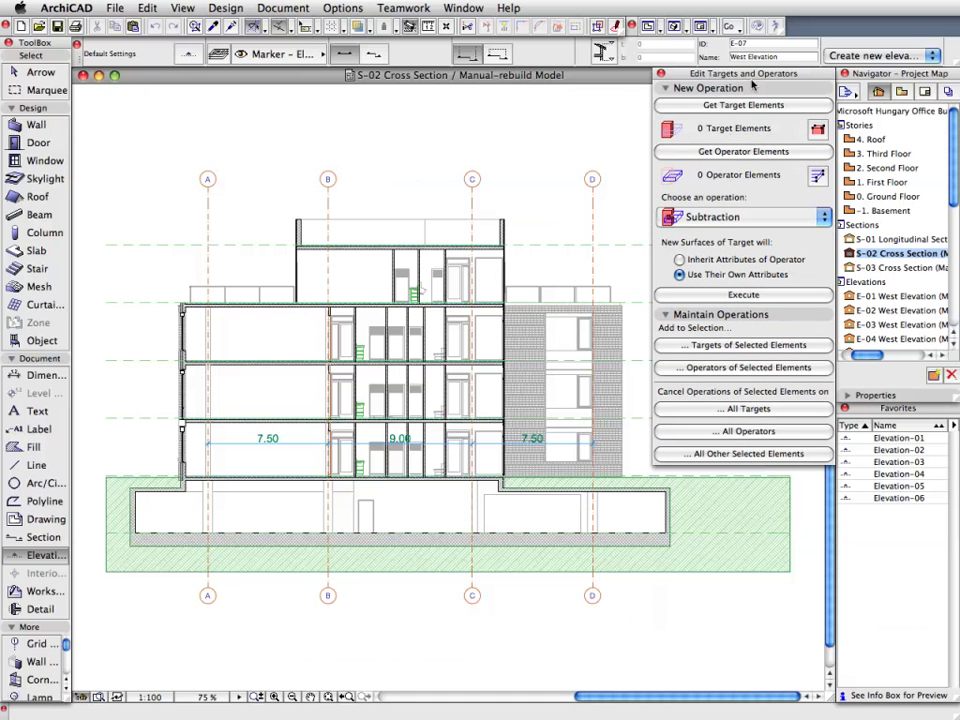
scroll(460, 315, up, 10)
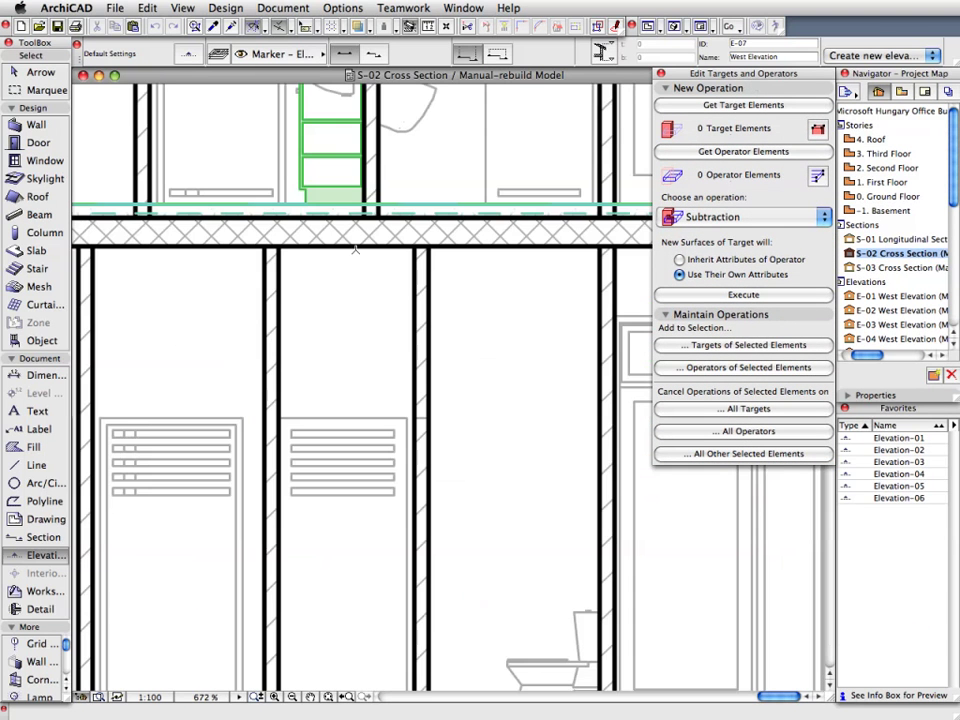
mouse_move(497, 251)
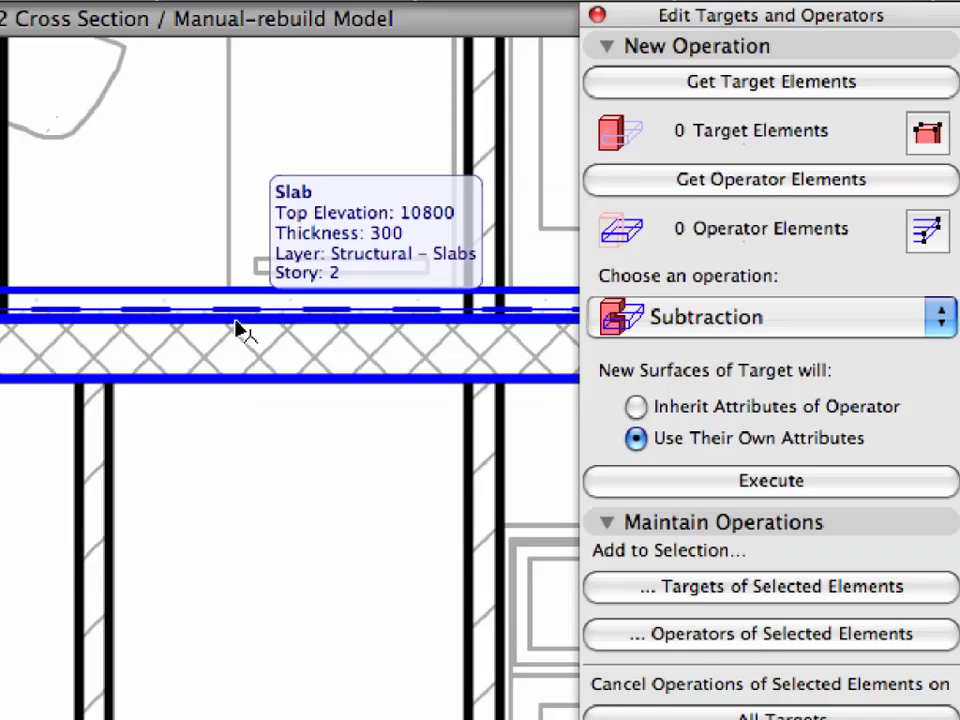
Set the Story 2 slab as the target element, then clear the selection.
click(237, 329)
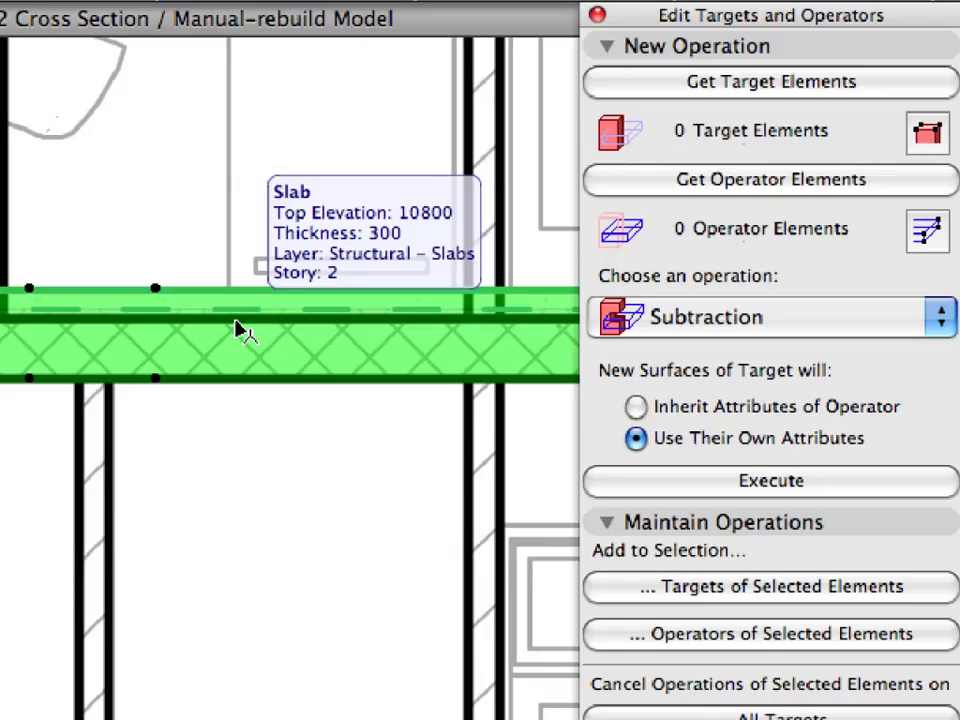
click(604, 88)
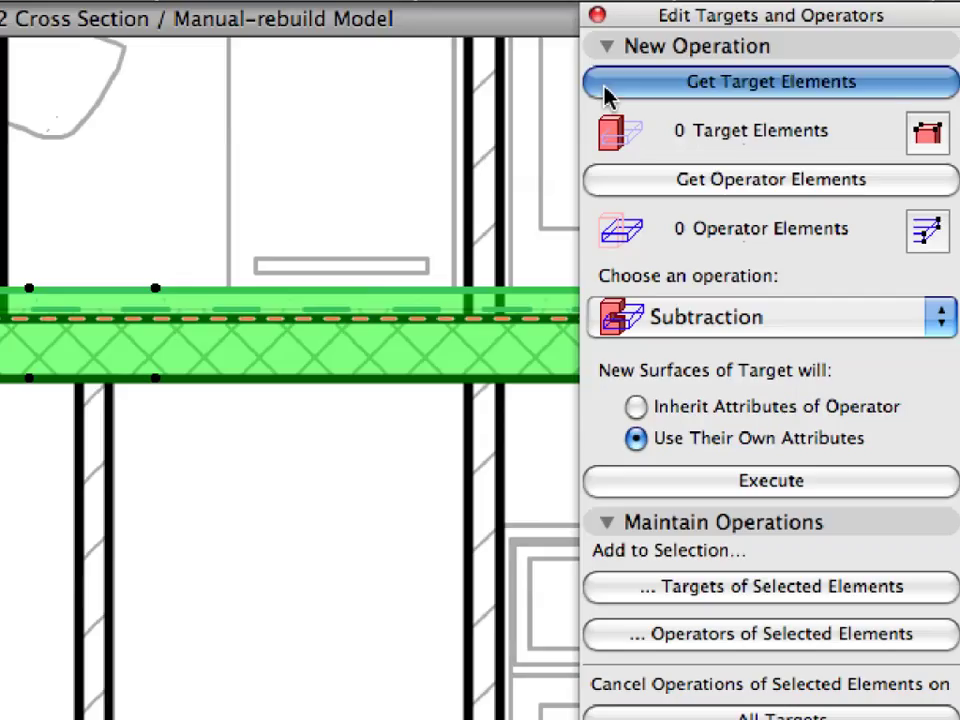
click(389, 149)
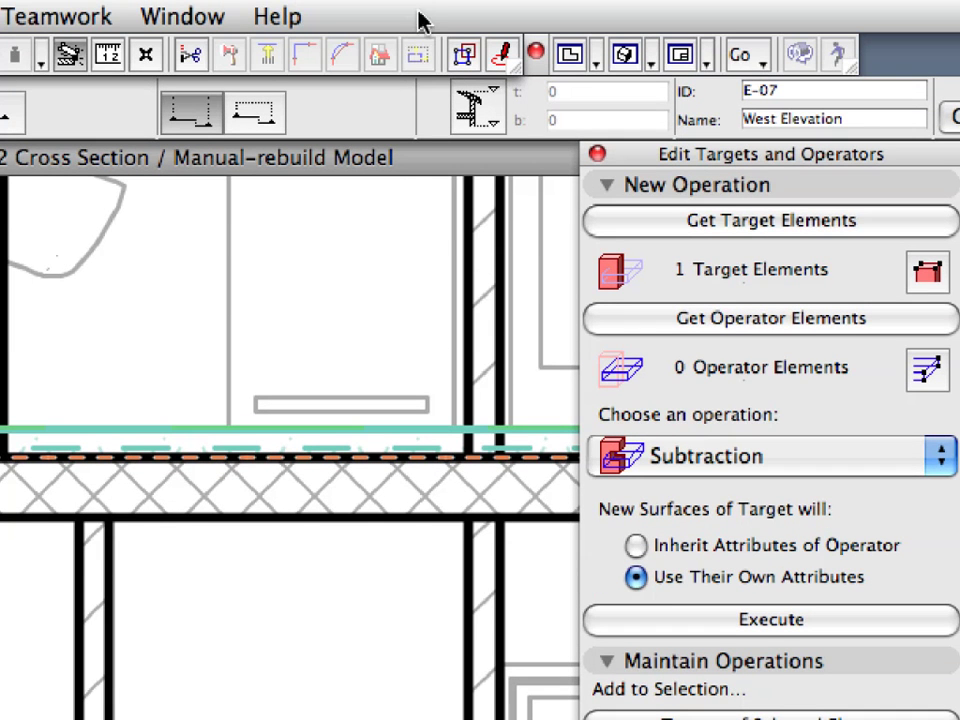
Suspend groups and select the partition wall, another wall and the left wall on the slab.
click(476, 56)
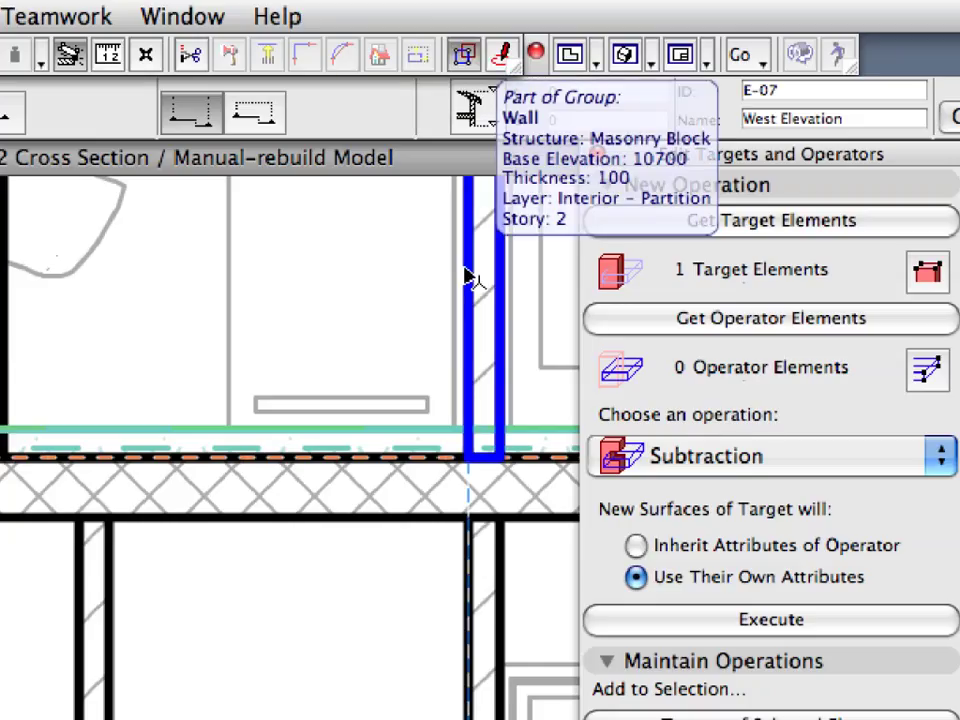
click(469, 276)
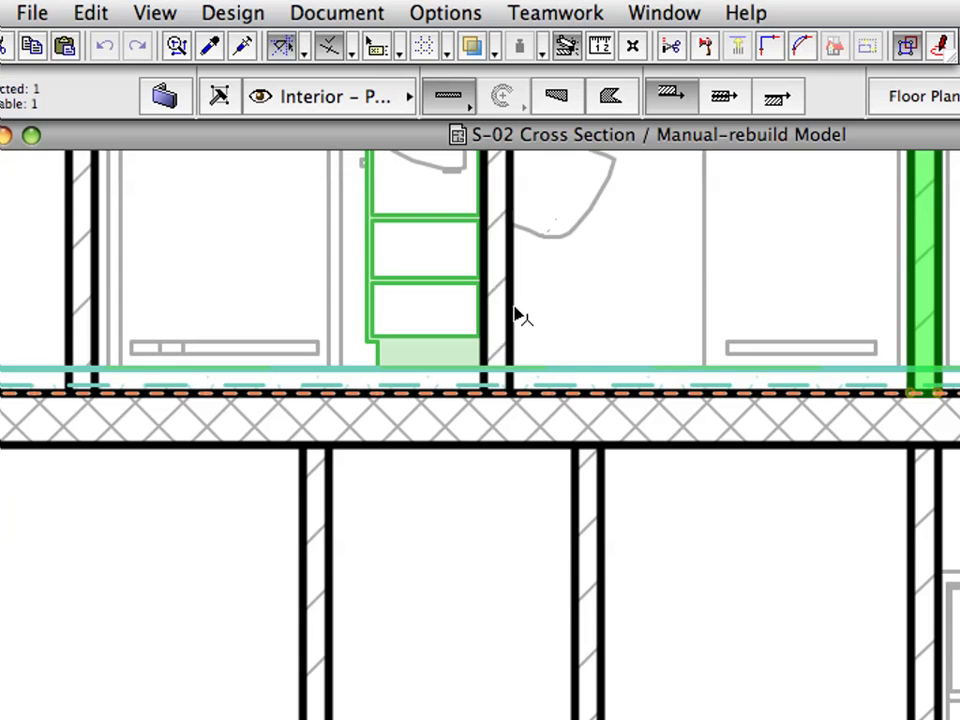
shift+click(516, 316)
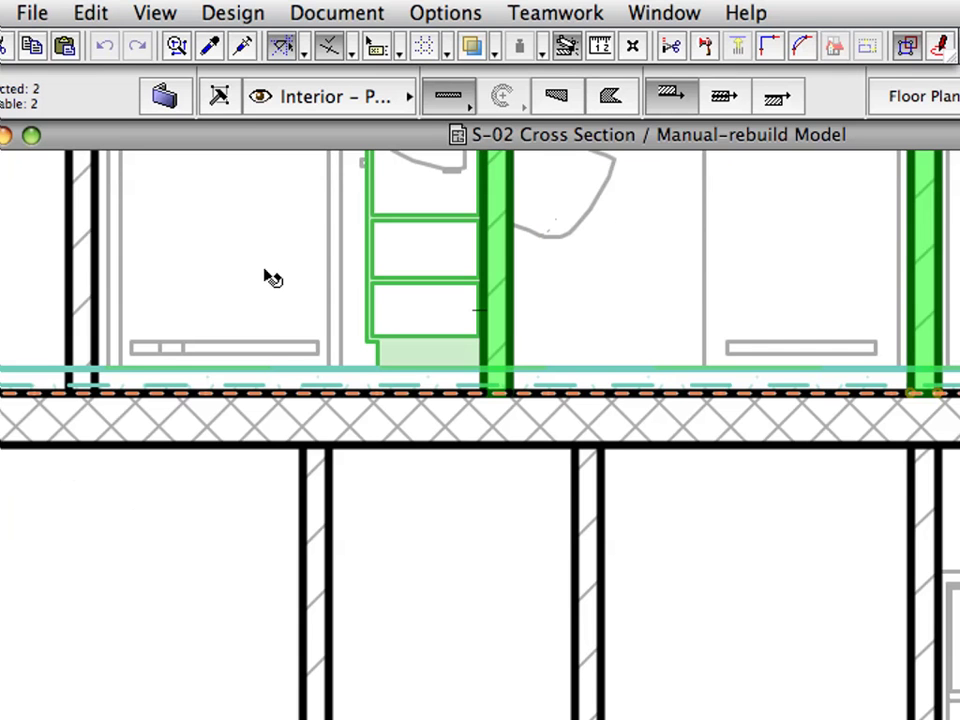
shift+click(93, 283)
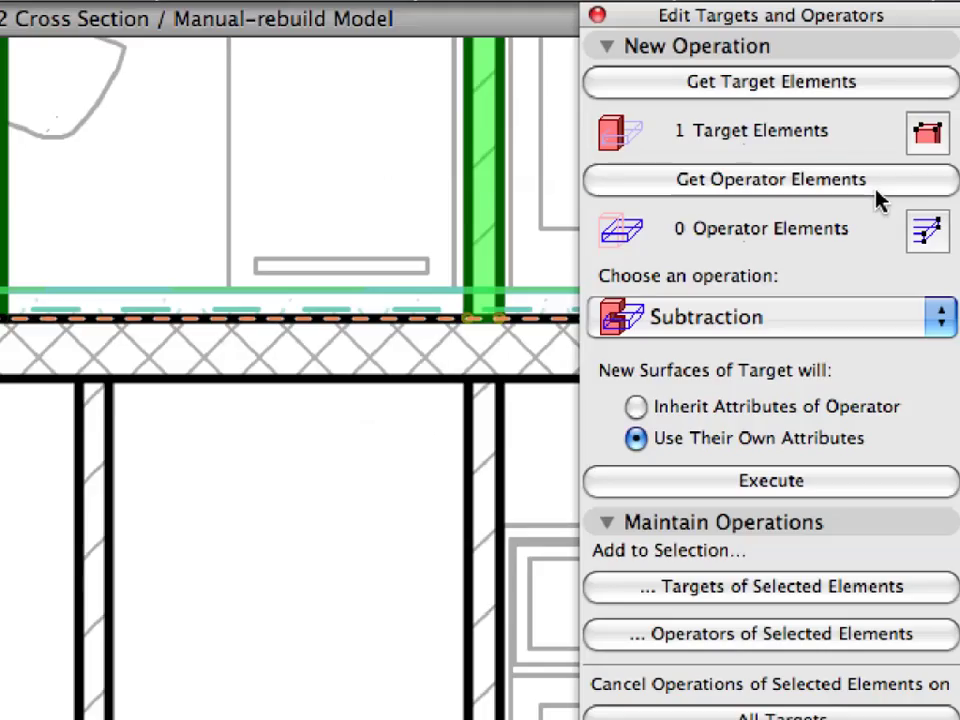
Register the three selected walls as operators and subtract them from the Story 2 slab.
click(877, 197)
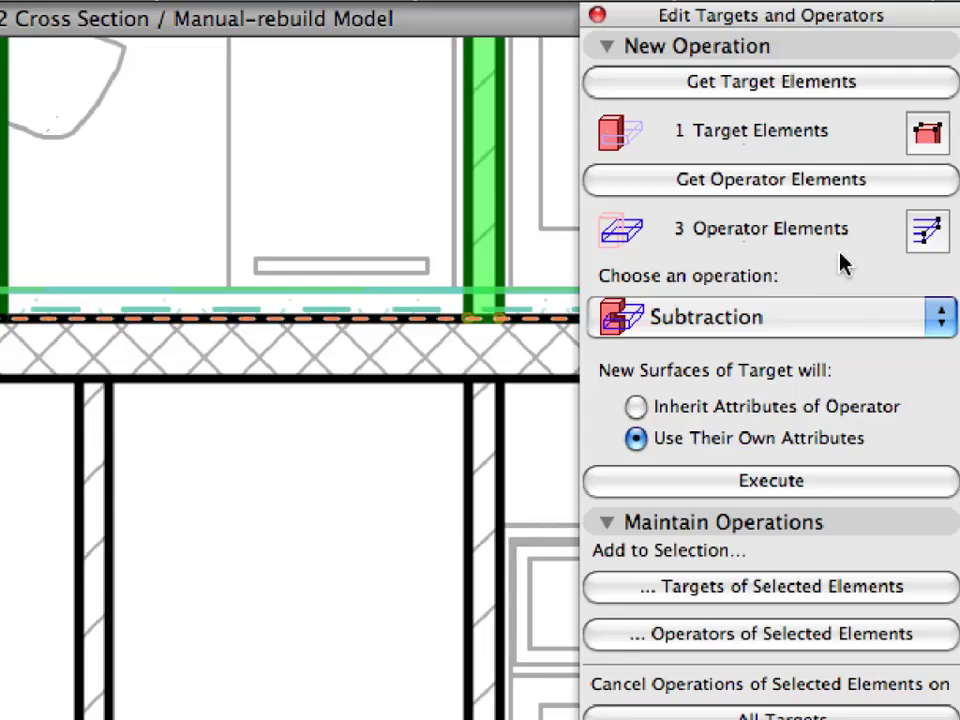
click(851, 325)
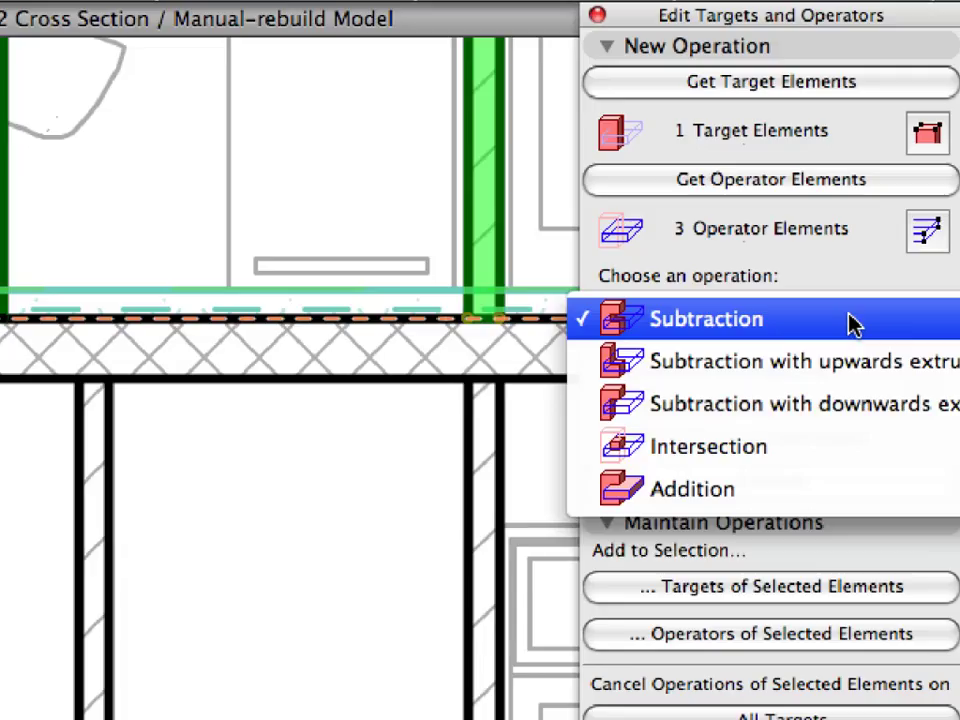
click(851, 320)
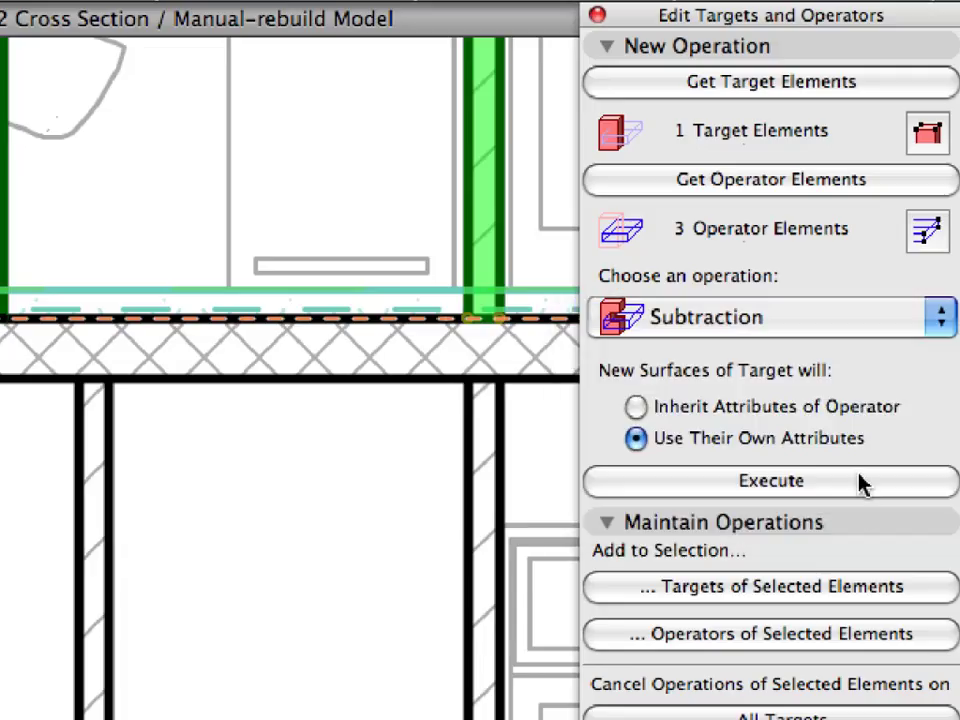
click(863, 488)
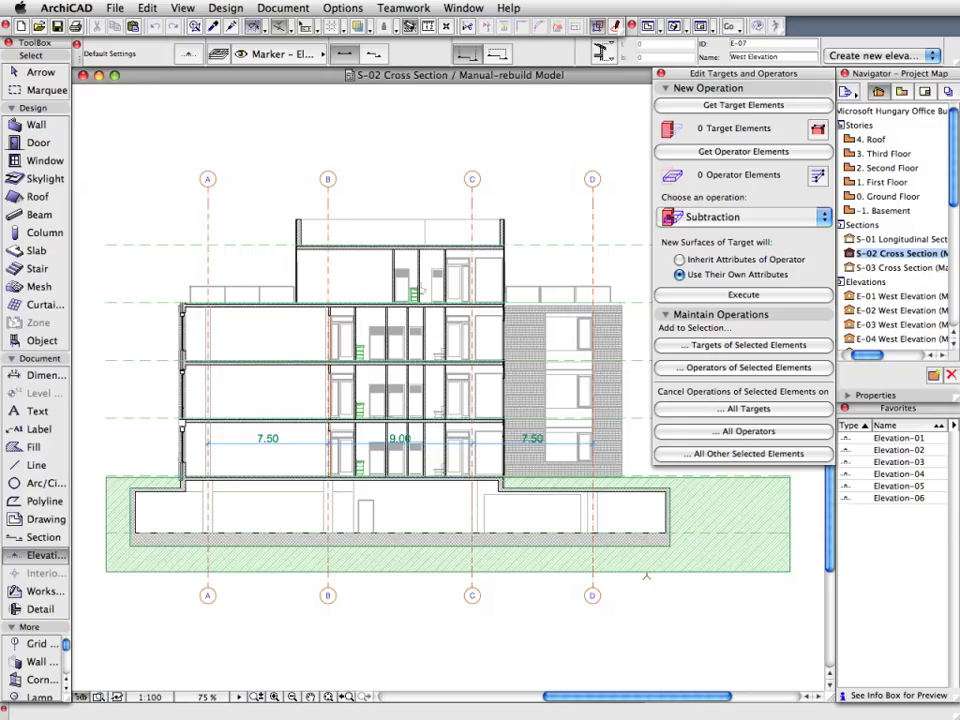
Zoom in on the first floor and set the Story 1 slab as the target element.
click(274, 696)
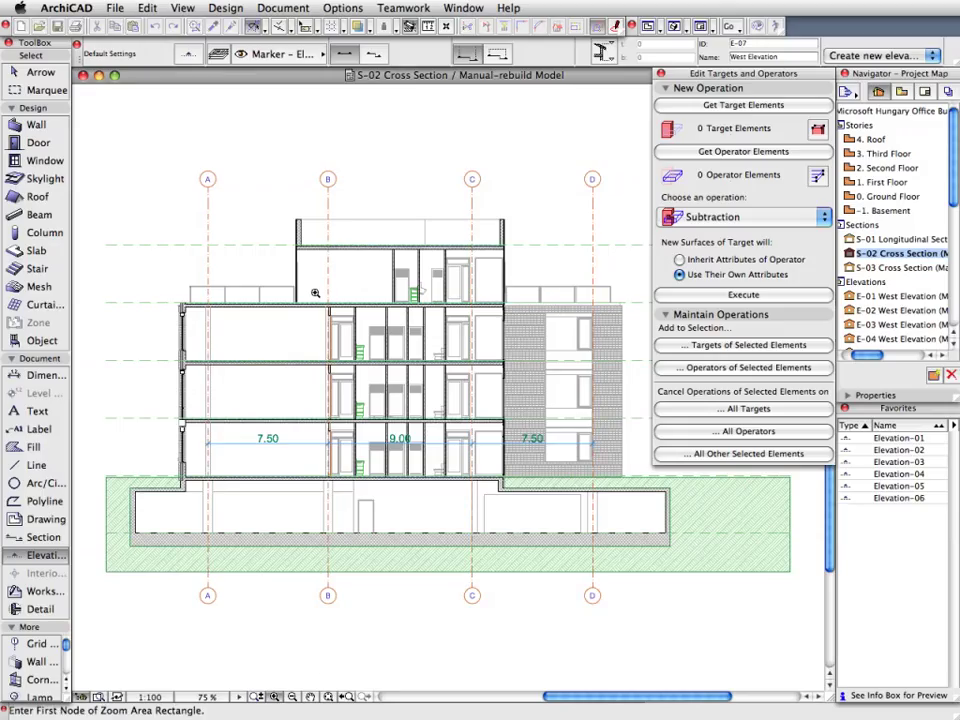
click(315, 293)
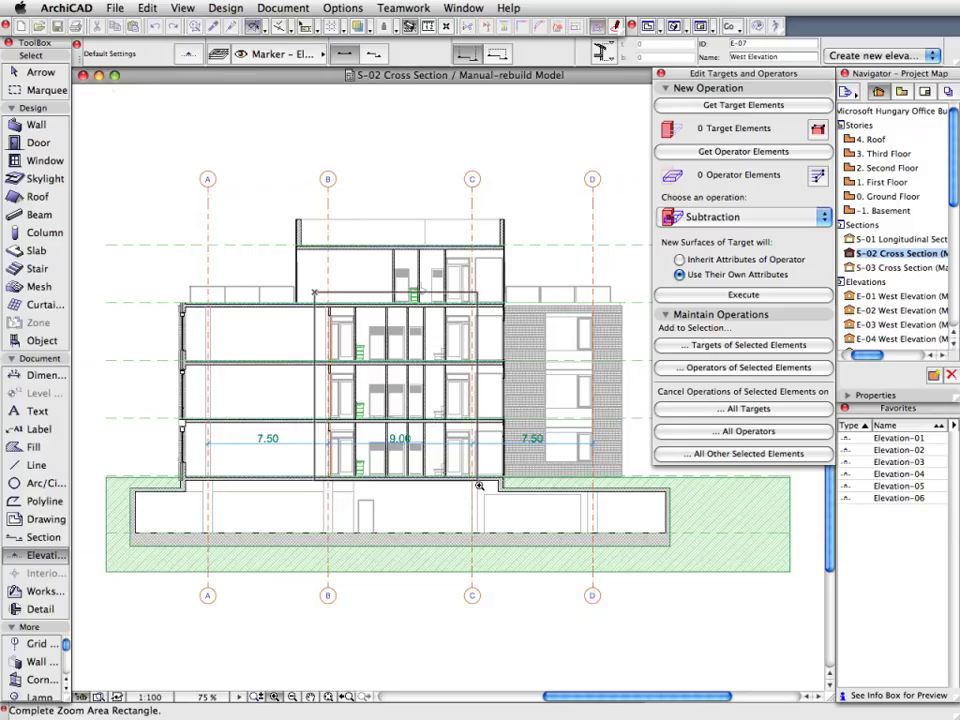
click(479, 493)
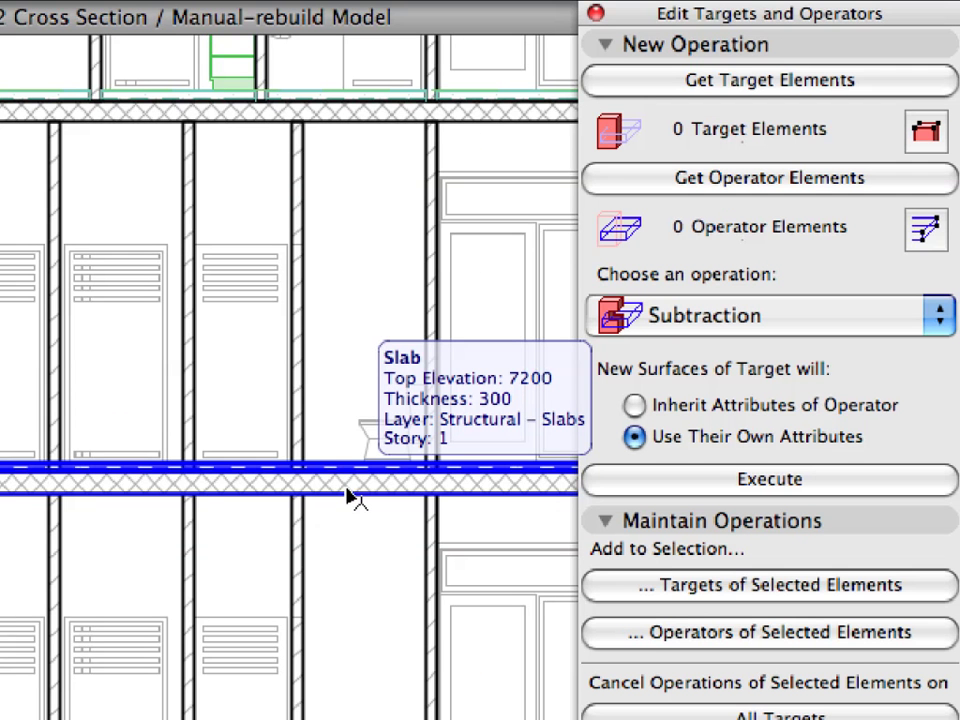
click(349, 491)
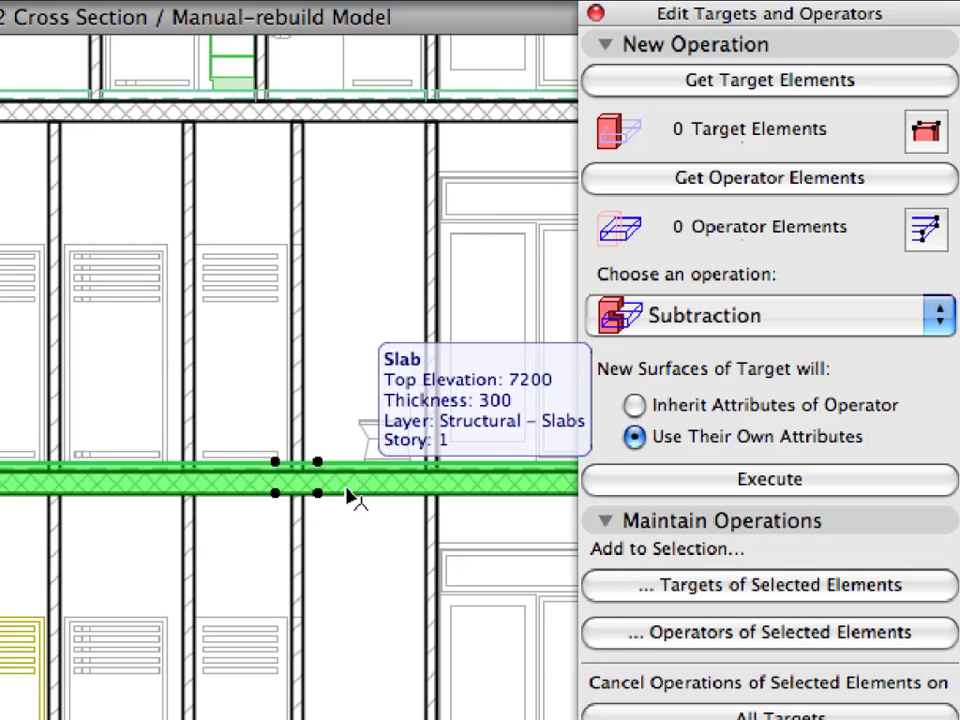
click(652, 86)
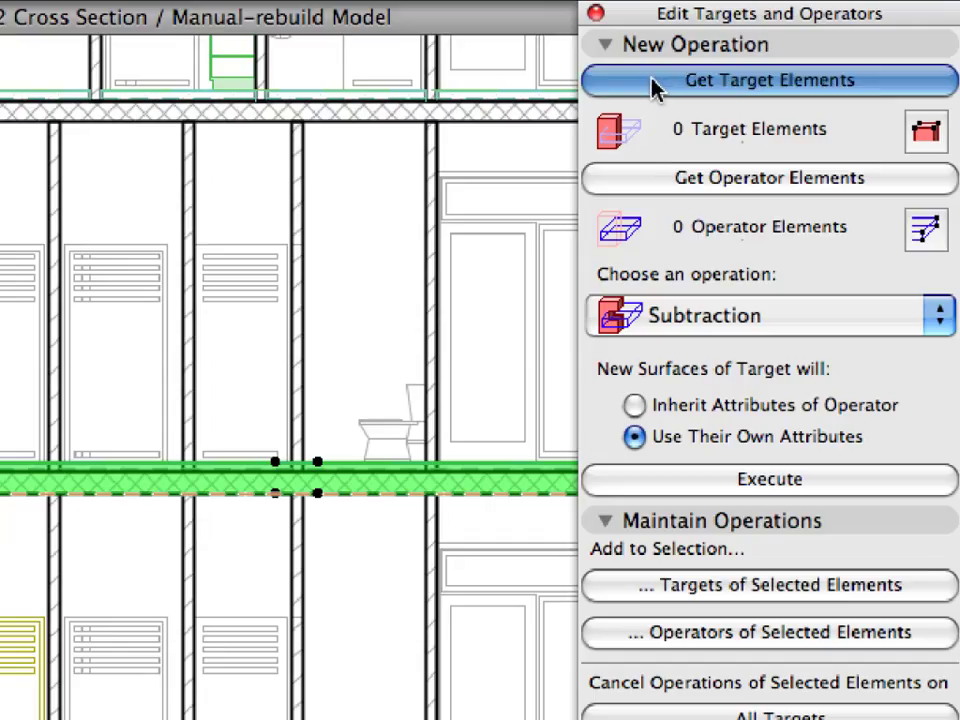
Make the six partition walls, including the thin air-space wall, operators and subtract them.
click(435, 163)
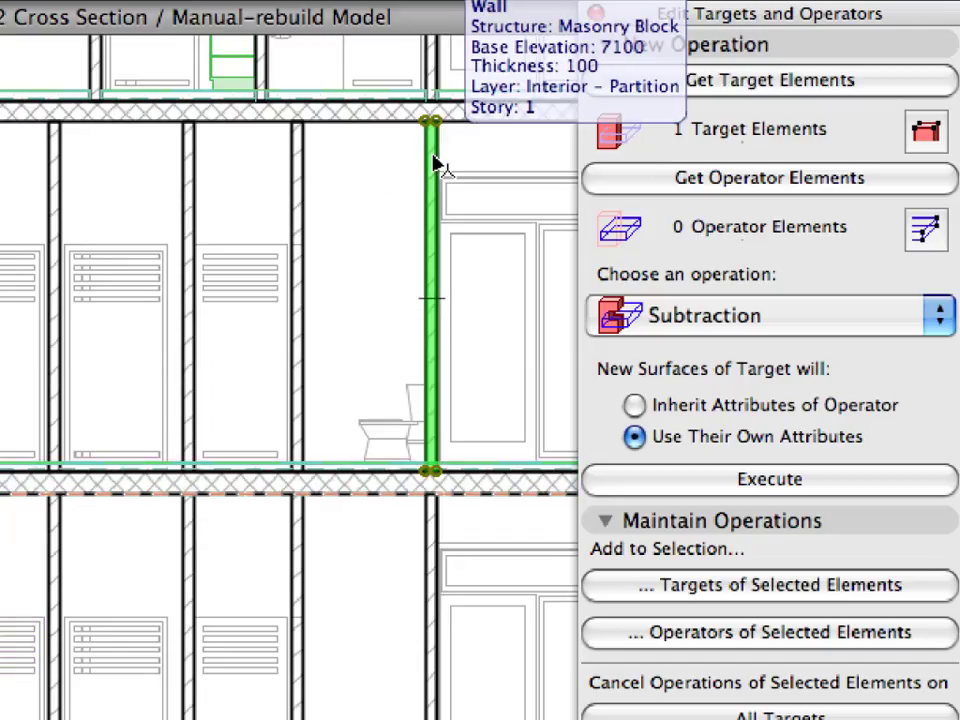
shift+click(305, 213)
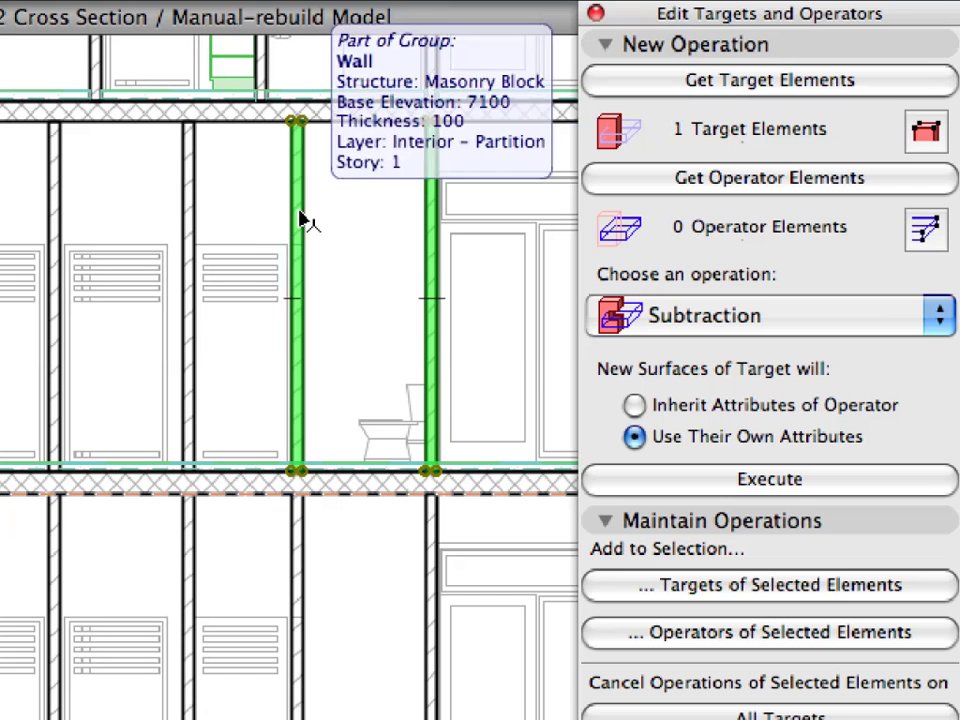
shift+click(193, 222)
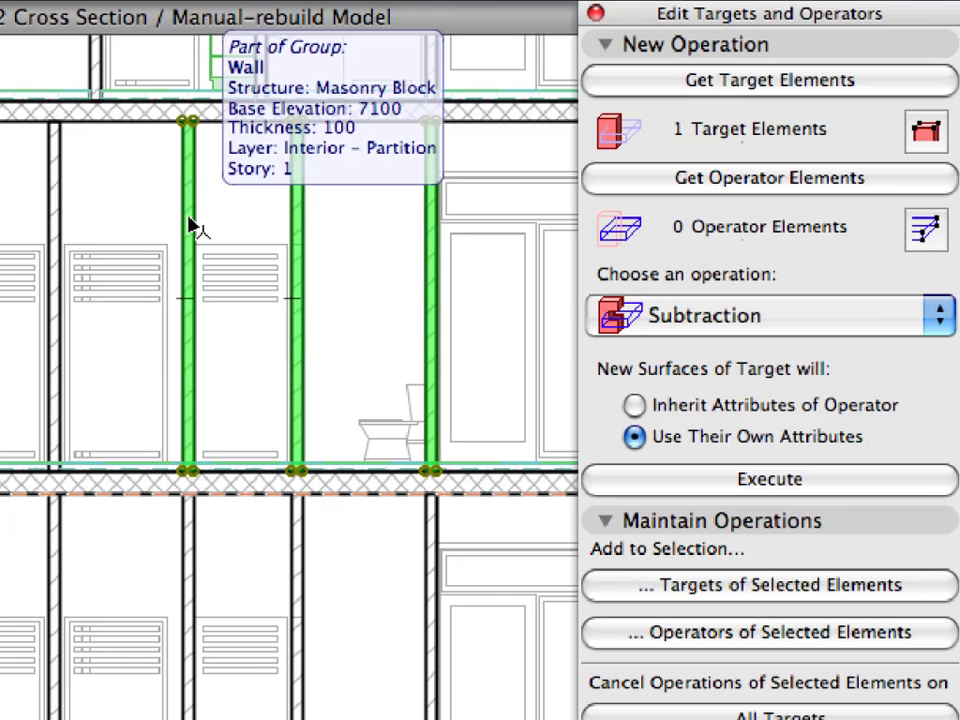
shift+click(57, 220)
shift+click(270, 231)
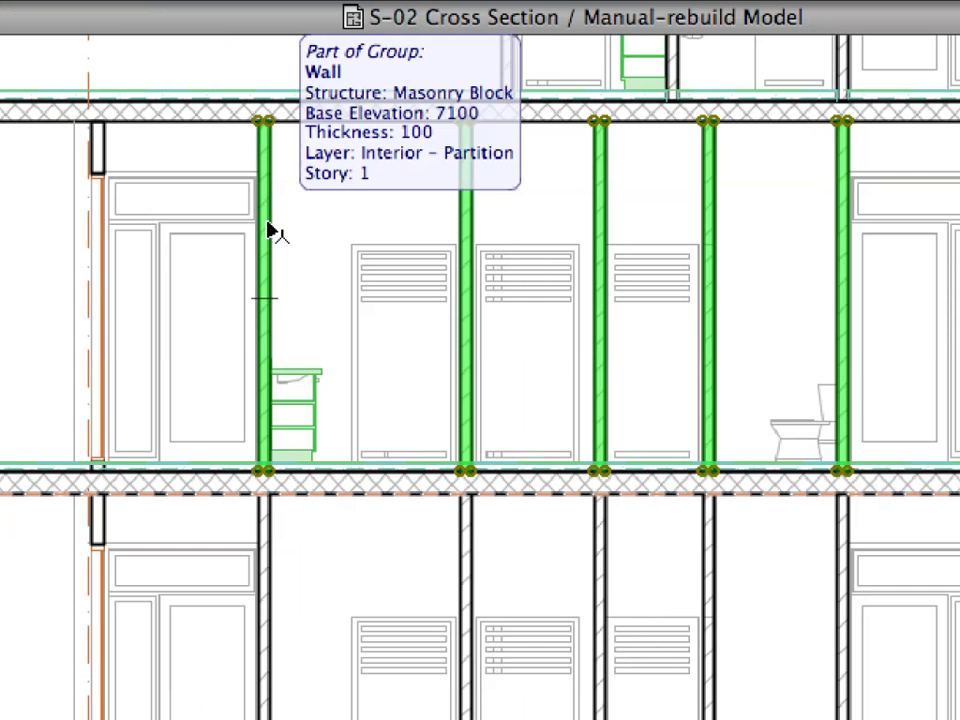
shift+click(103, 163)
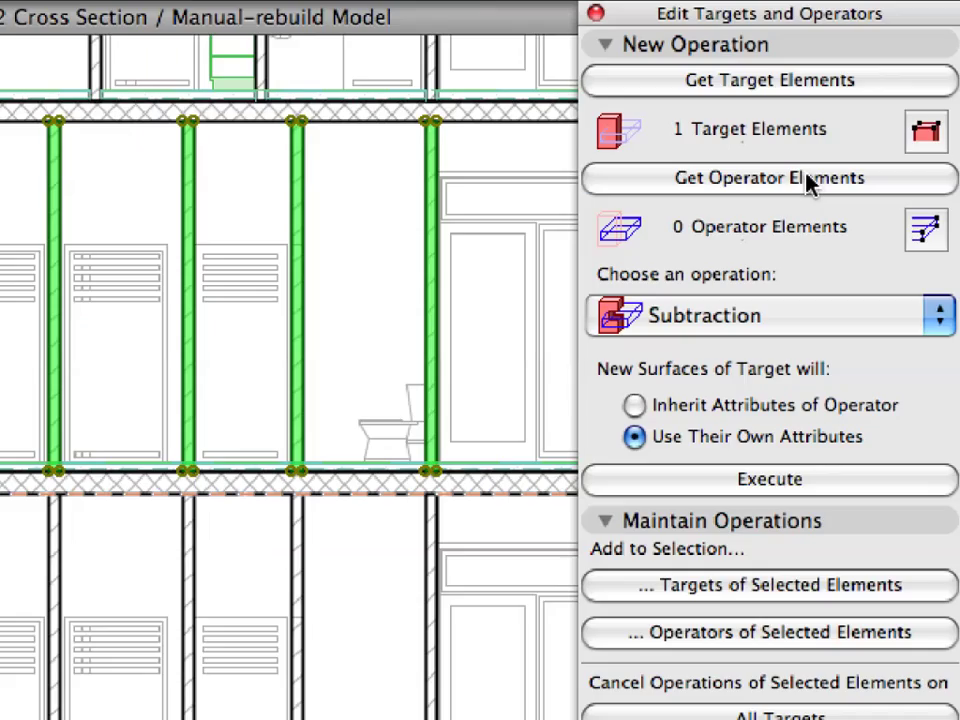
click(810, 182)
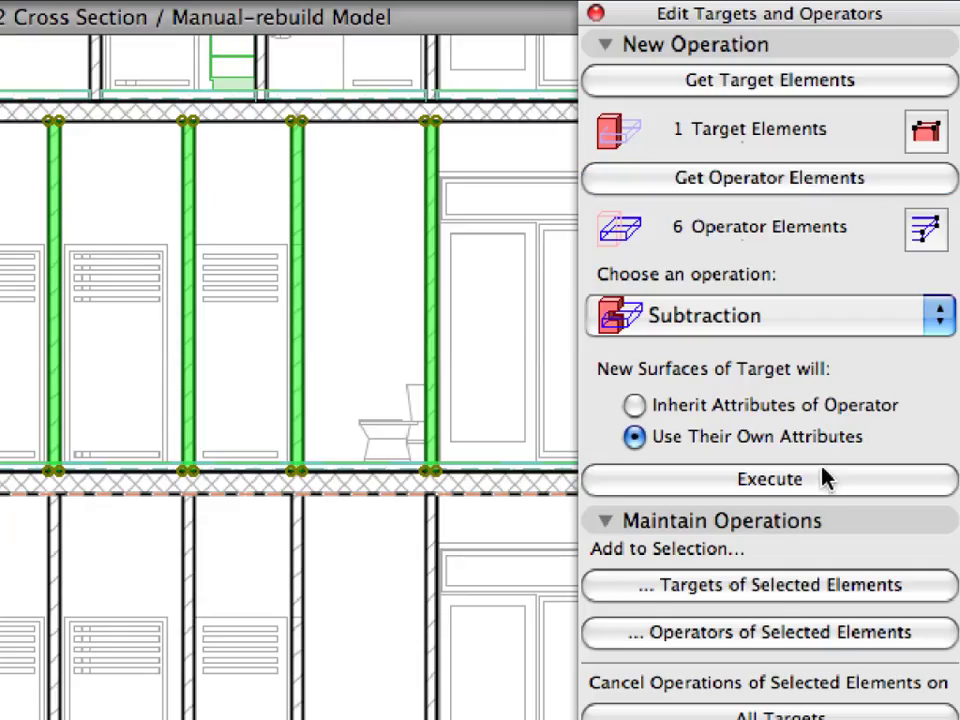
click(830, 482)
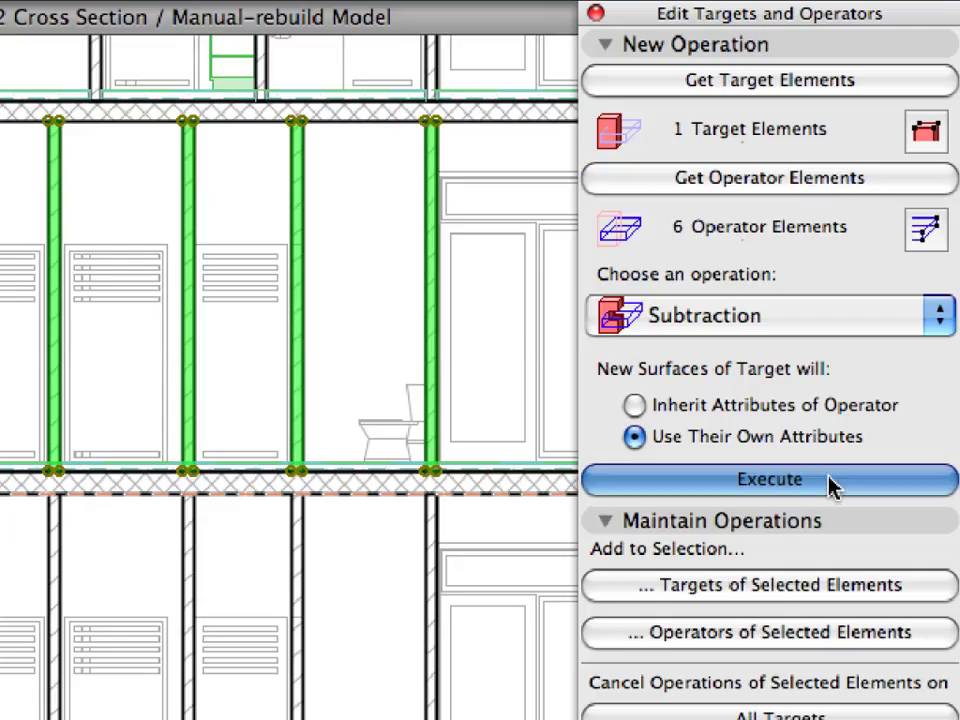
click(340, 210)
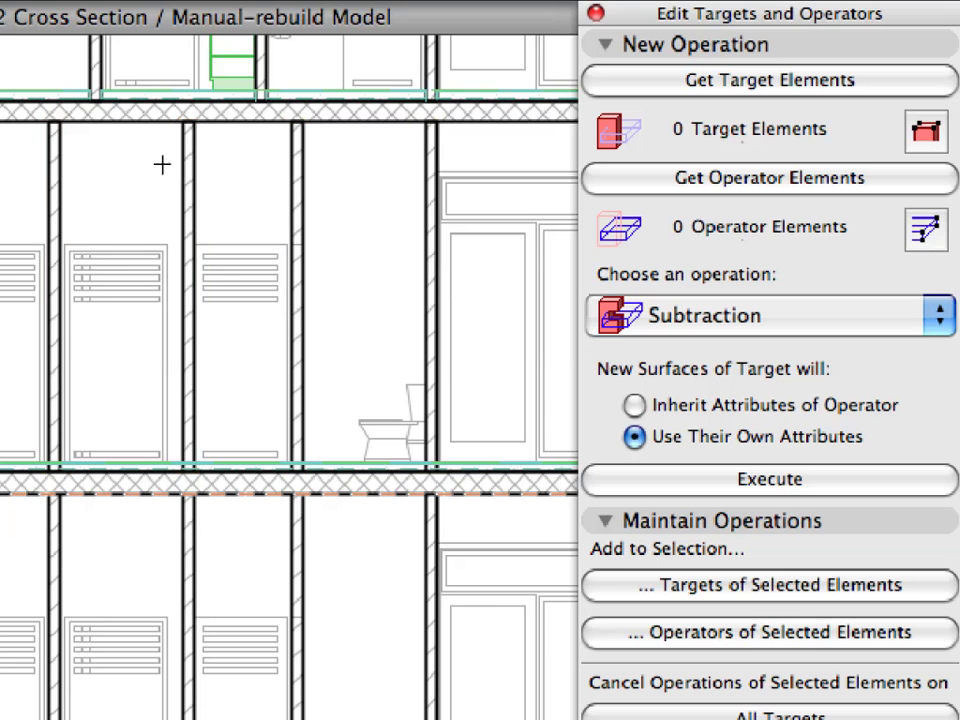
scroll(60, 150, up, 5)
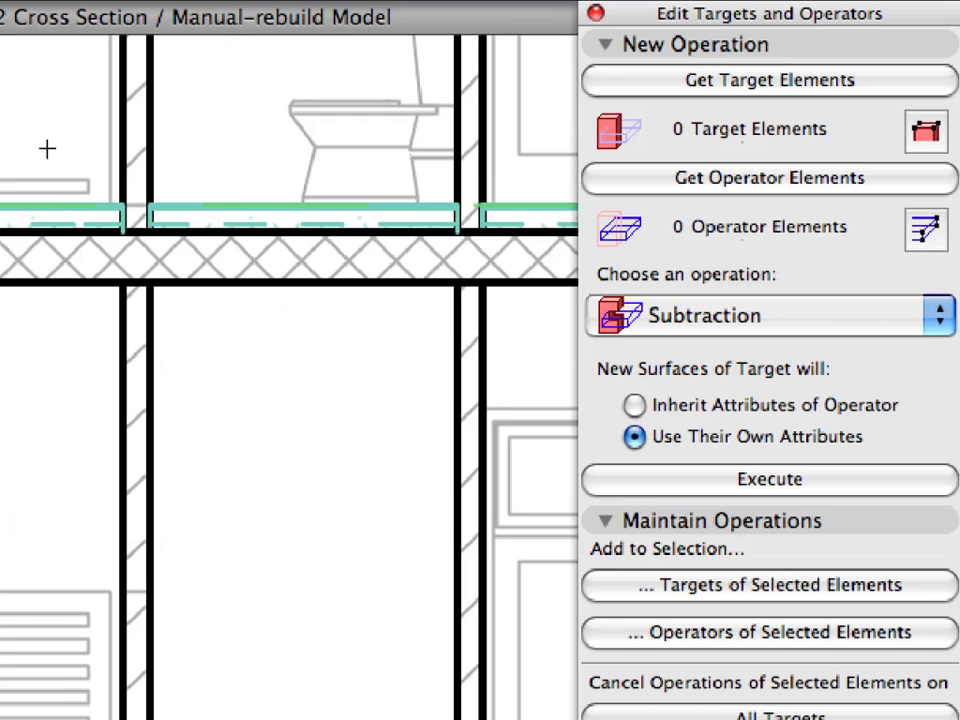
middle_drag(52, 155, 543, 165)
middle_drag(201, 144, 320, 147)
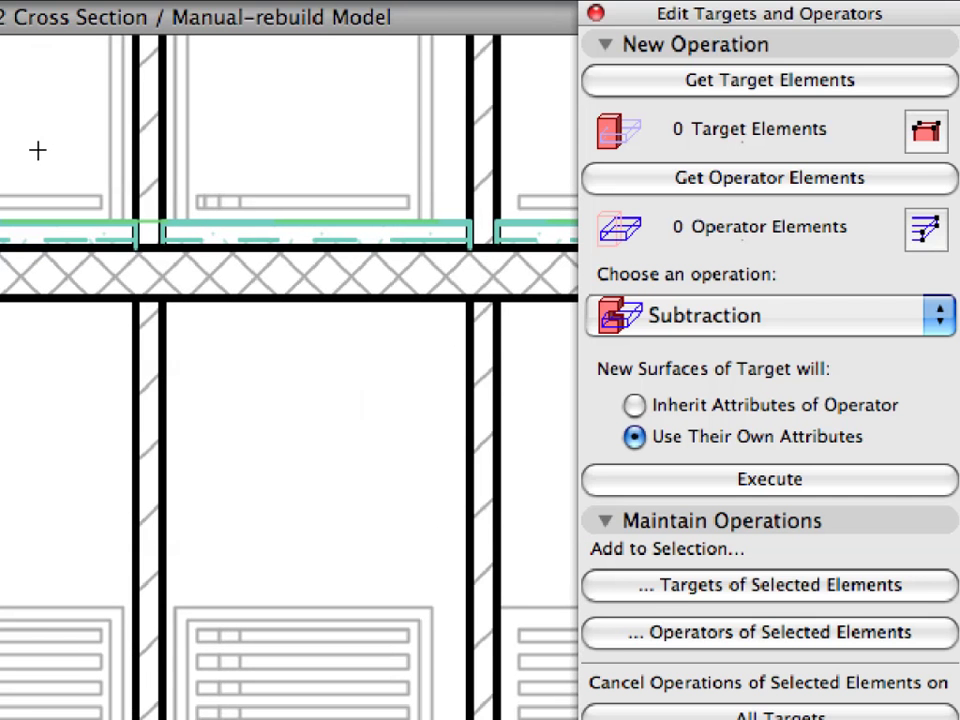
middle_drag(37, 150, 403, 165)
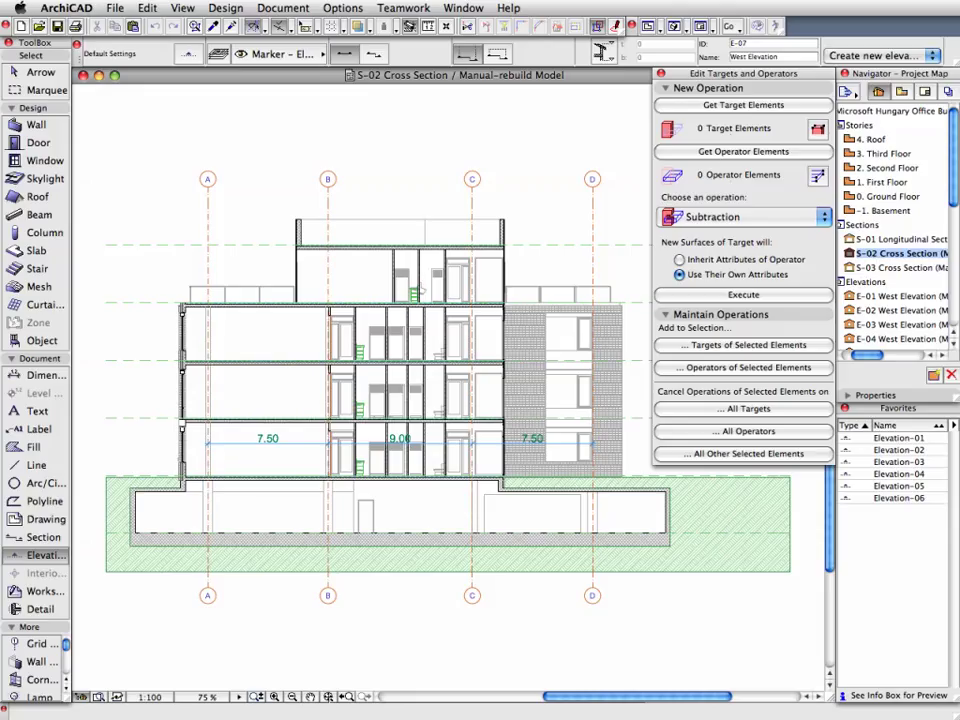
Set the Story 3 roof slab as the target element.
scroll(498, 228, up, 10)
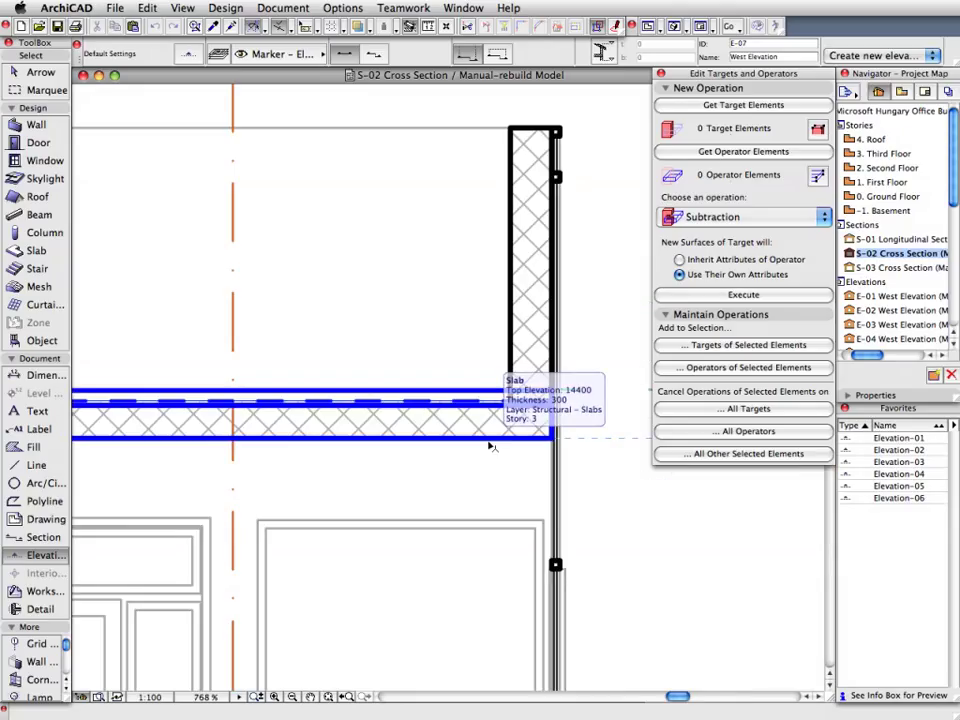
click(491, 446)
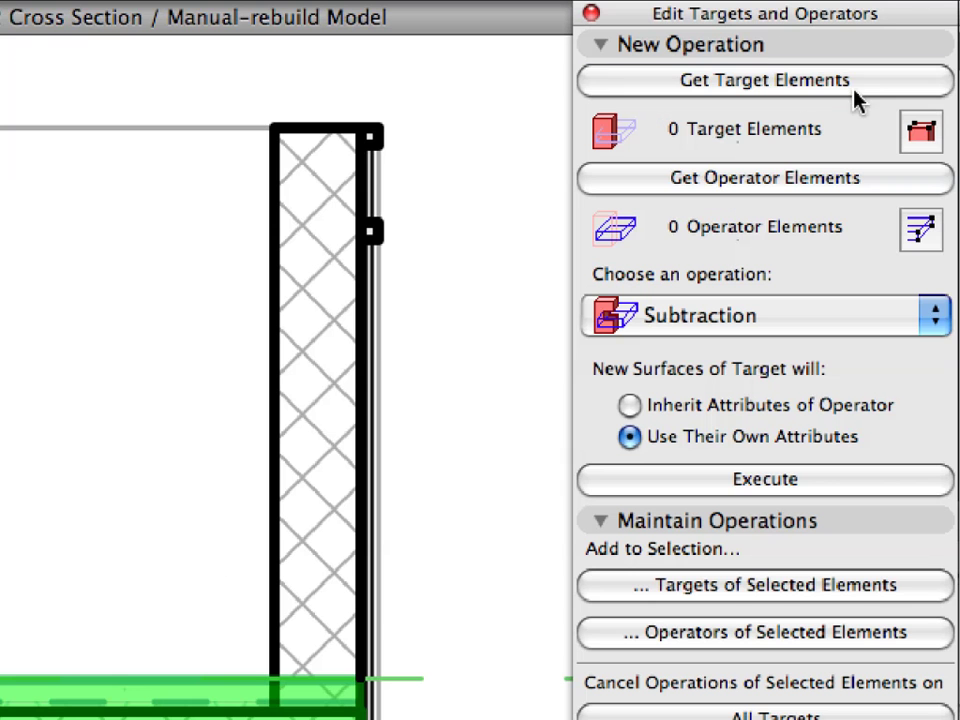
click(796, 108)
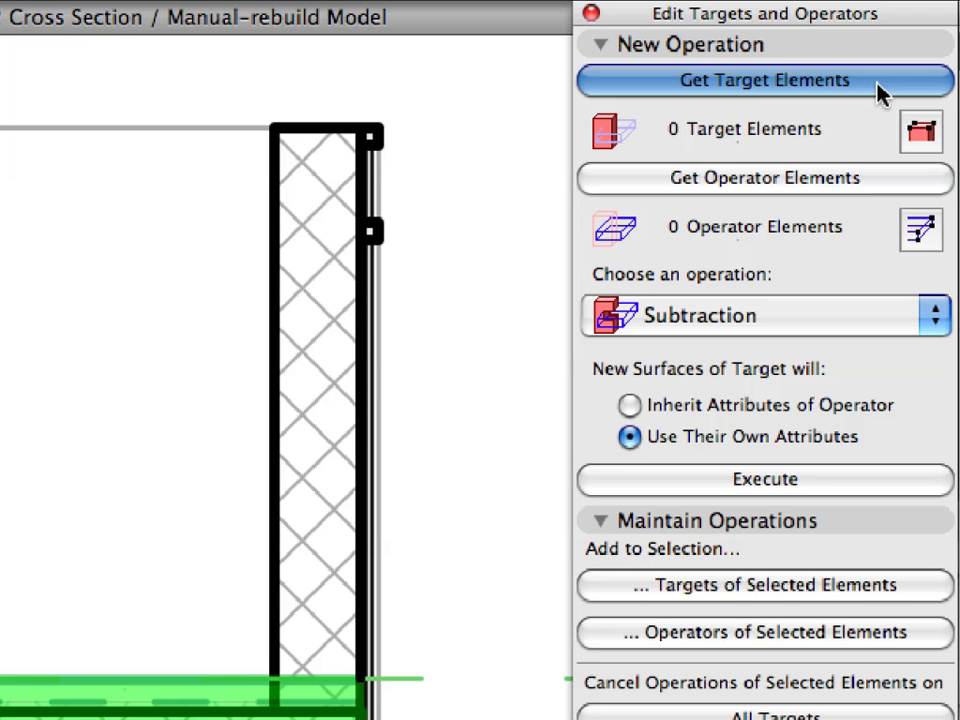
click(467, 191)
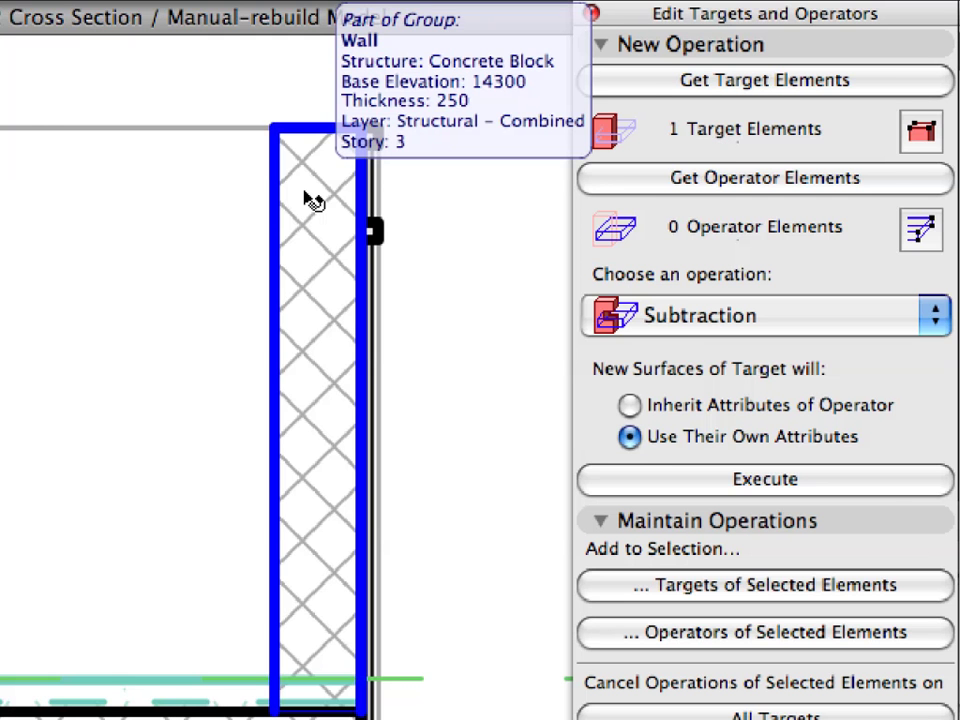
Add the concrete parapet and the second parapet wall as operator elements.
click(313, 200)
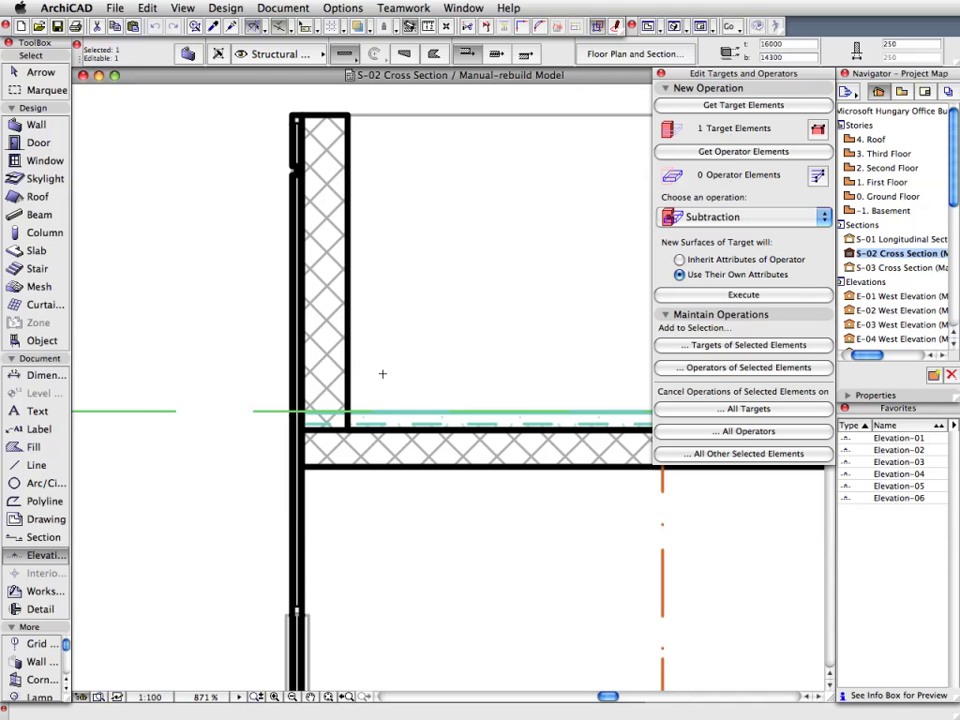
click(352, 243)
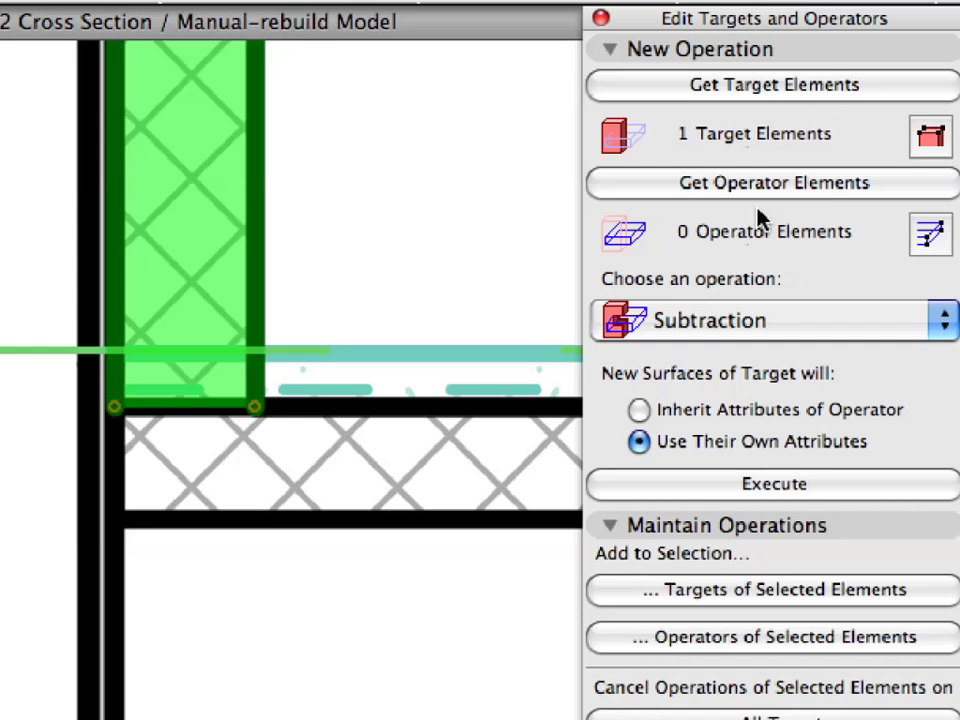
click(818, 185)
click(504, 246)
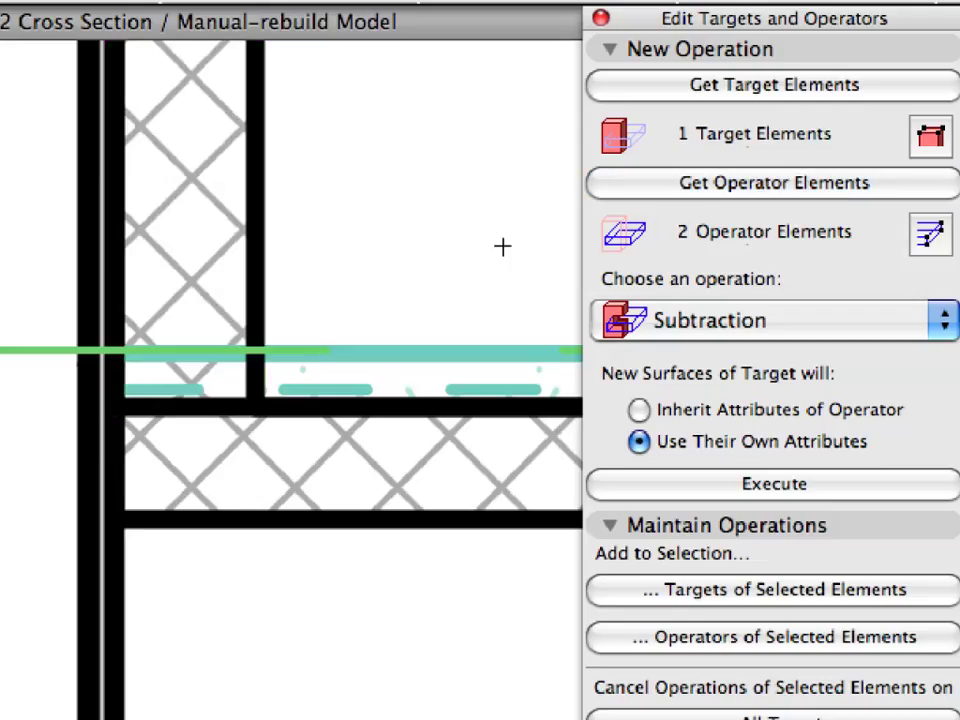
Execute the parapet subtraction on the top slab and close the Solid Element Operations palette.
click(700, 487)
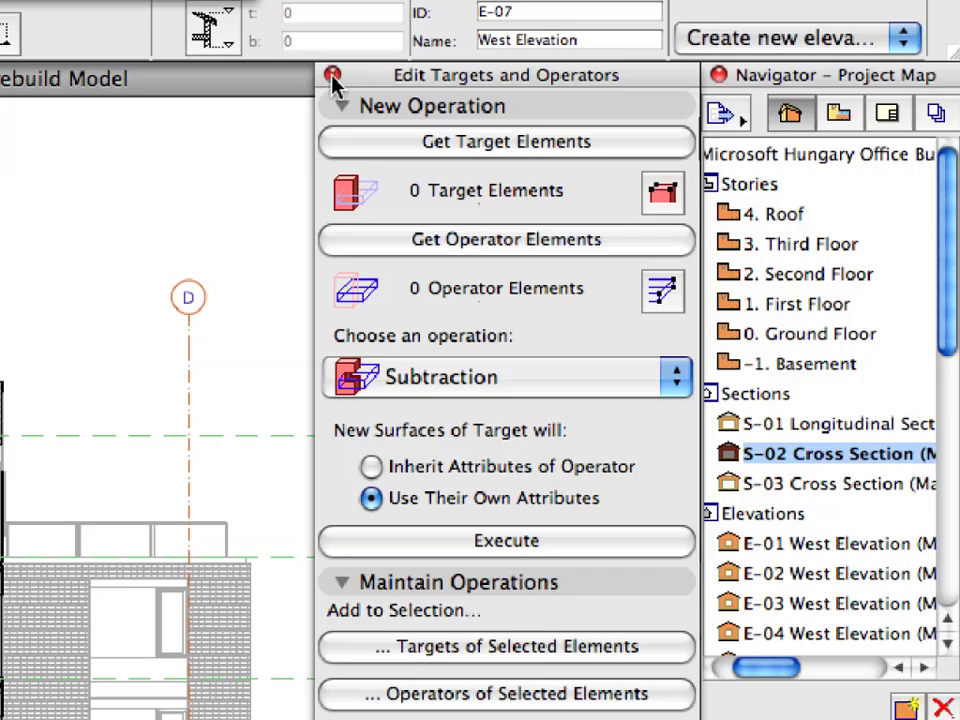
click(332, 75)
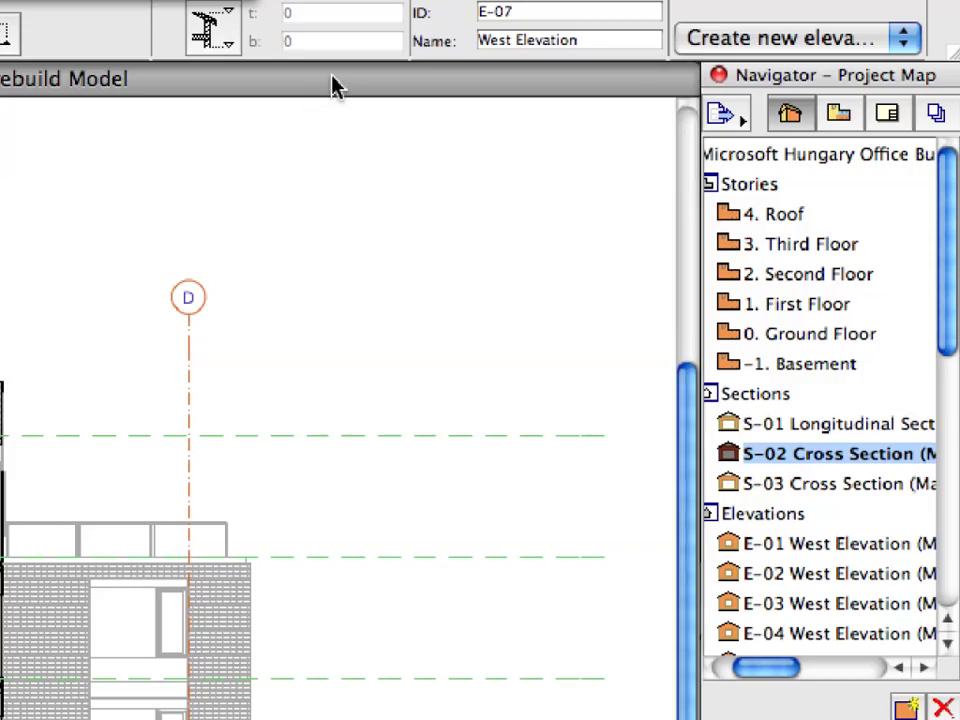